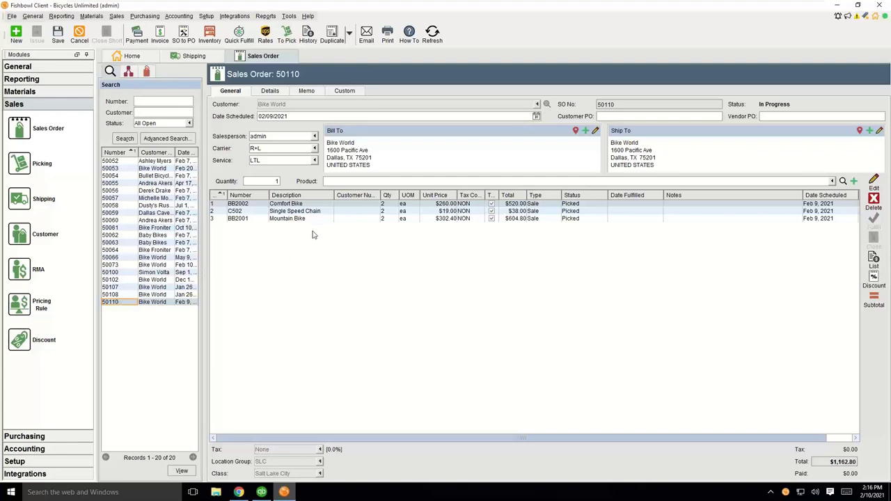
Step: Examine the two Bike World sales orders scheduled for 01/26/2021, including each line item of the one shipping by R+L
{"action": "left_click", "coordinate": [162, 295]}
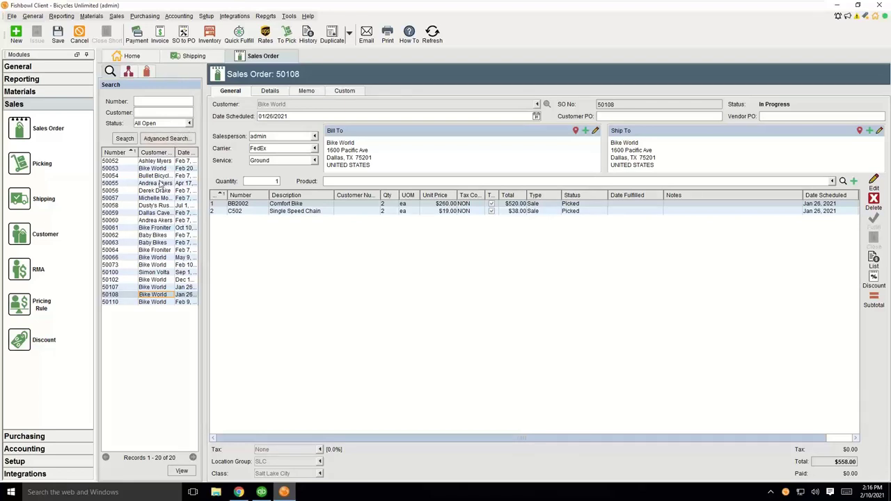
{"action": "left_click", "coordinate": [146, 287]}
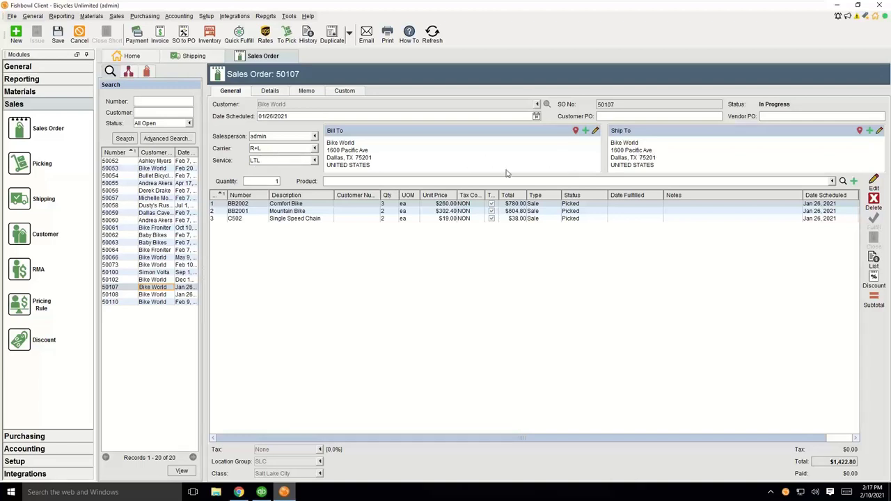
{"action": "left_click", "coordinate": [310, 205]}
{"action": "left_click", "coordinate": [311, 211]}
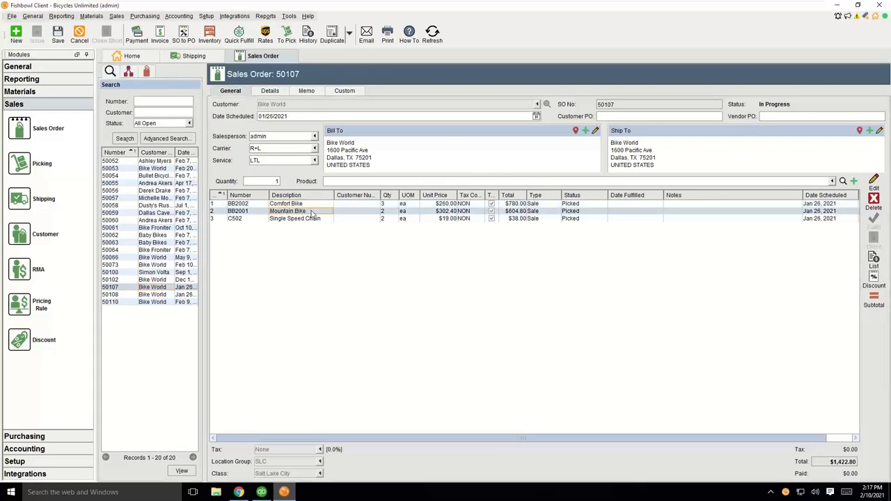
{"action": "left_click", "coordinate": [312, 219]}
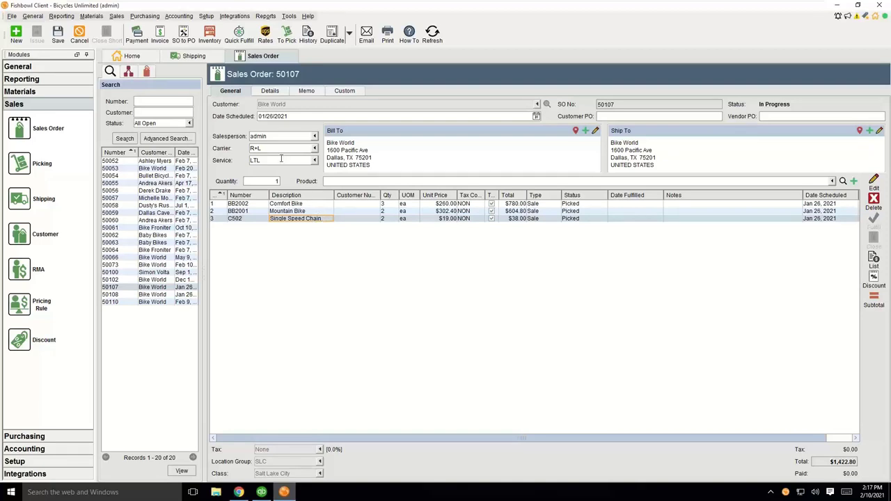
Step: Void the finished pick for the R+L Bike World order and select its Mountain Bike line
{"action": "left_click", "coordinate": [283, 36]}
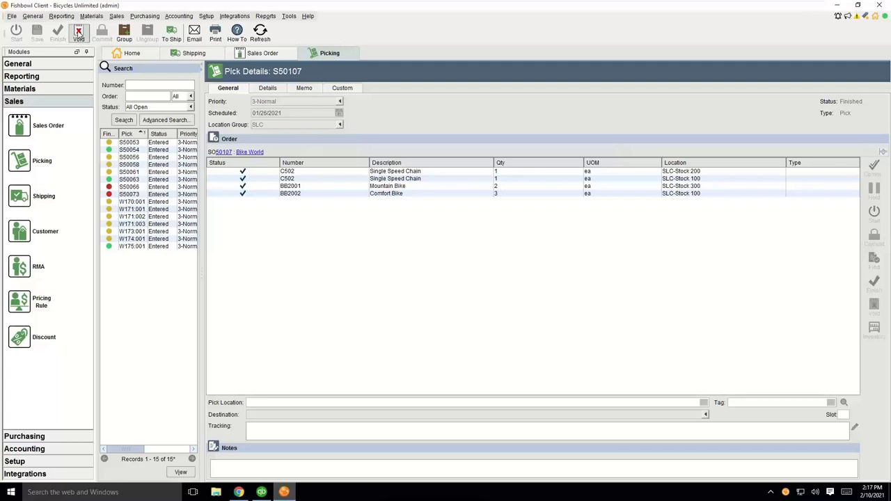
{"action": "left_click", "coordinate": [78, 32]}
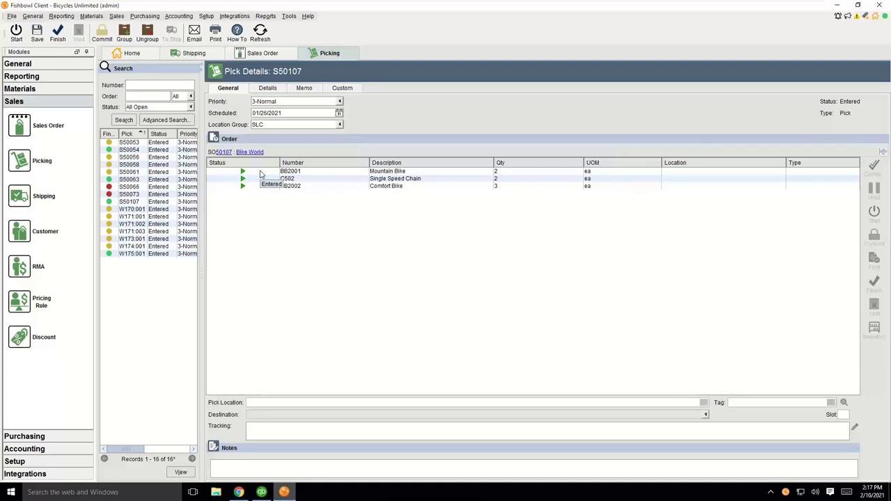
{"action": "left_click", "coordinate": [260, 174]}
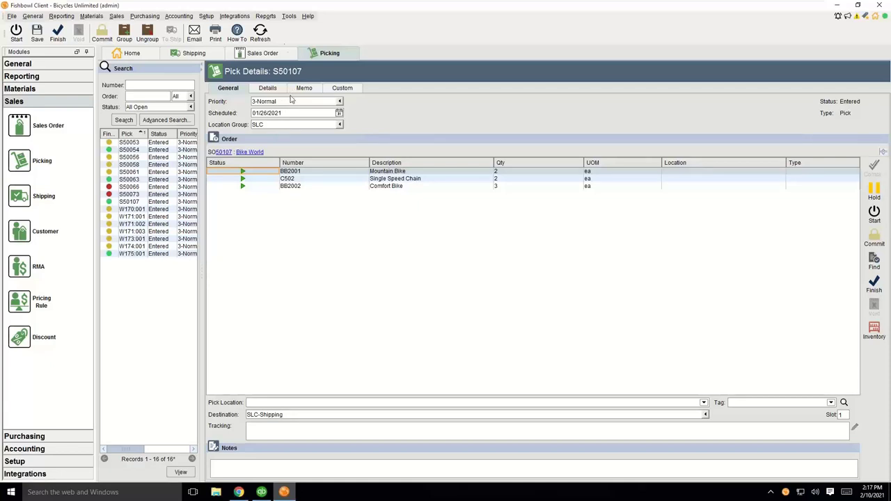
Step: Review the available pick methods in the picking module options and accept the options with FIFO kept
{"action": "left_click", "coordinate": [288, 16]}
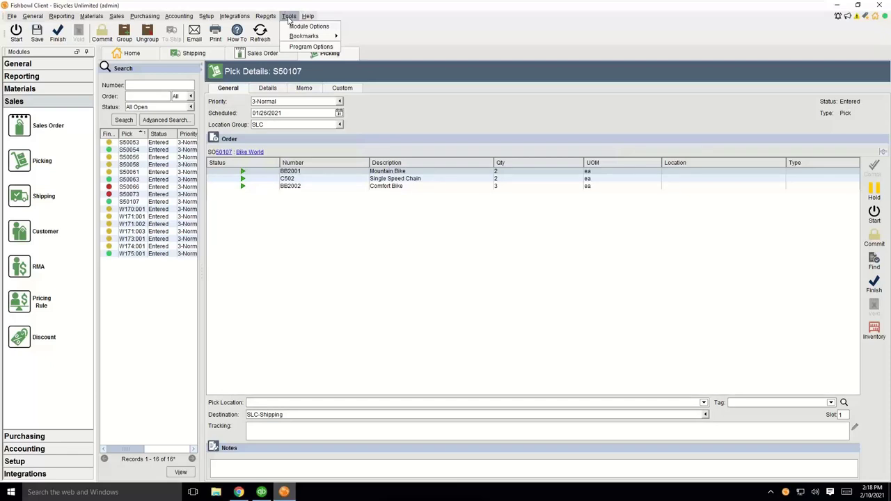
{"action": "left_click", "coordinate": [289, 26]}
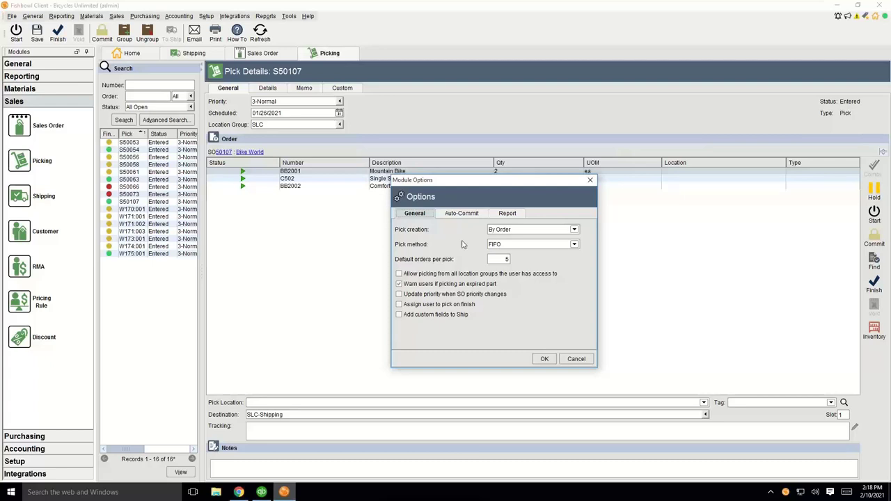
{"action": "left_click", "coordinate": [572, 245]}
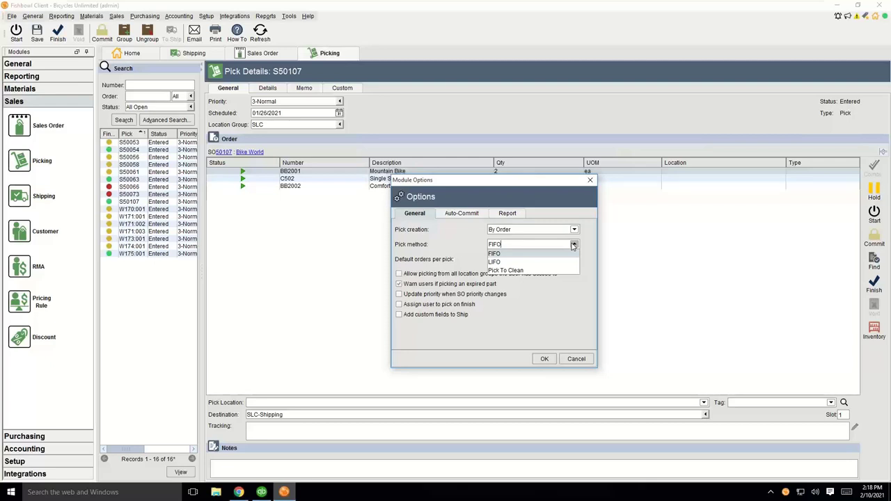
{"action": "left_click", "coordinate": [449, 243]}
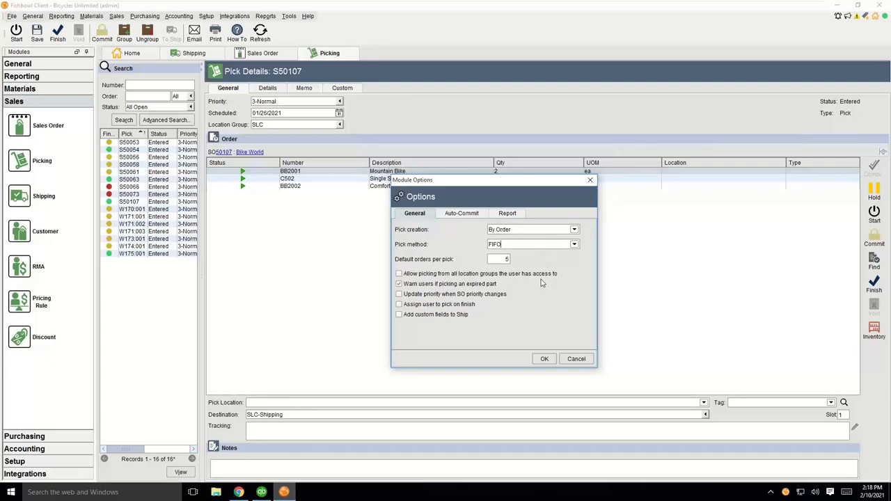
{"action": "left_click", "coordinate": [542, 359]}
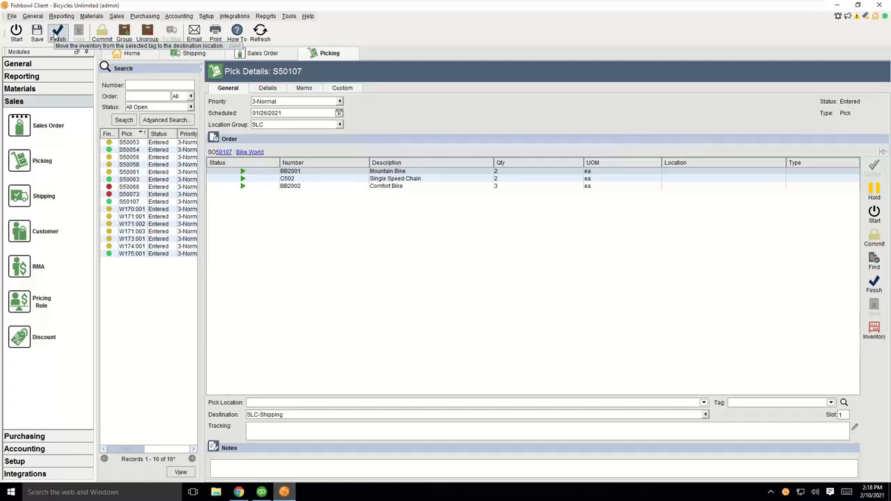
Step: Finish the pick, selecting the needed serial numbers for the Mountain Bike and Comfort Bike items
{"action": "left_click", "coordinate": [350, 175]}
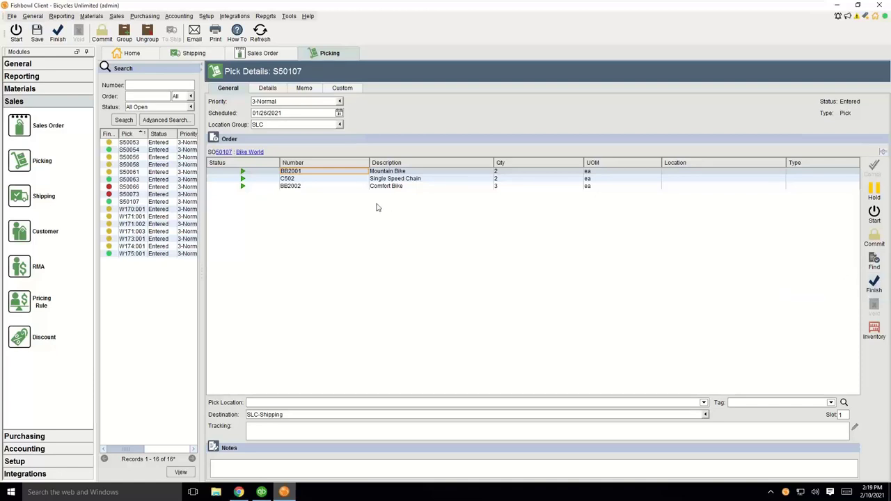
{"action": "left_click", "coordinate": [57, 32]}
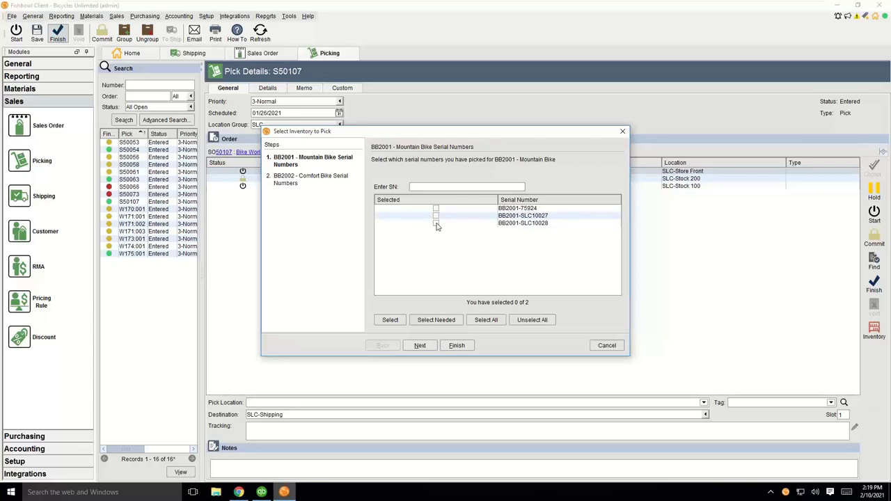
{"action": "left_click", "coordinate": [445, 323]}
{"action": "left_click", "coordinate": [420, 345]}
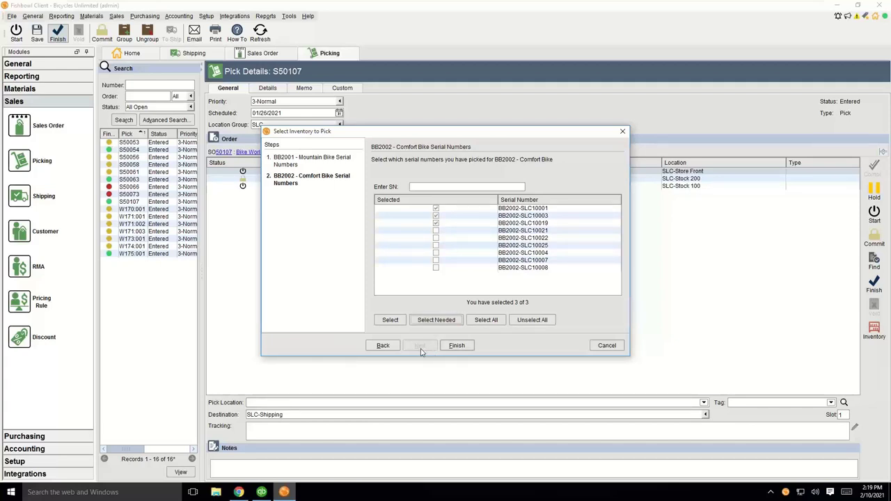
{"action": "left_click", "coordinate": [456, 346]}
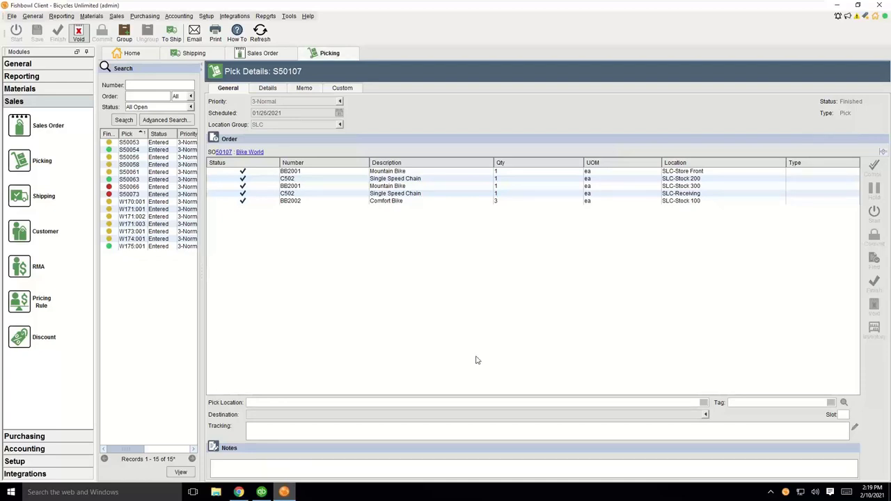
Step: Send the finished pick to shipping, check the items in Carton 1, and pack the shipment without payment
{"action": "left_click", "coordinate": [172, 37]}
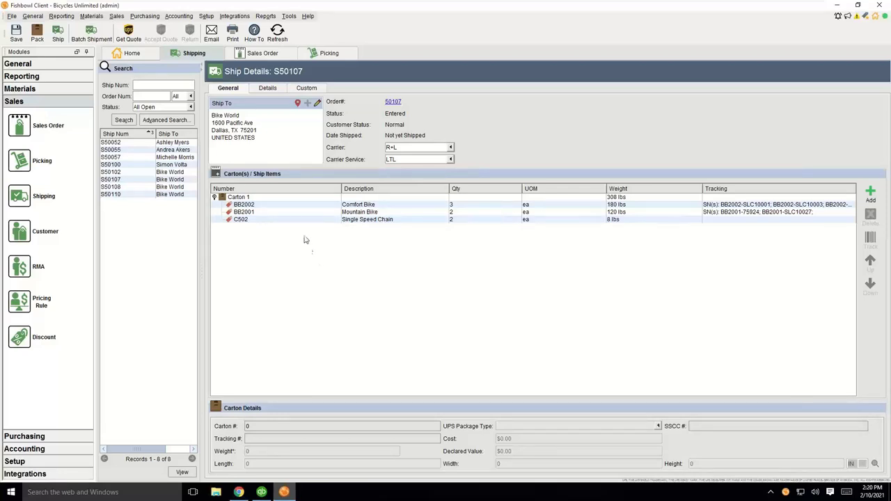
{"action": "left_click", "coordinate": [288, 198]}
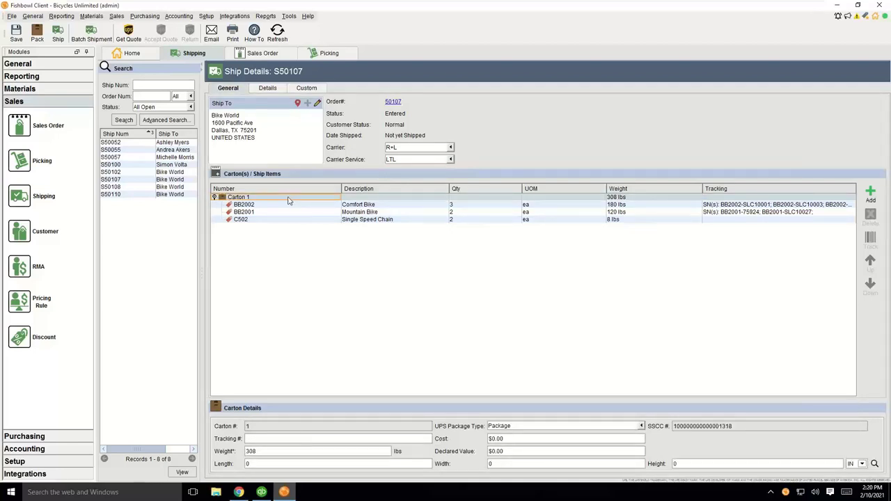
{"action": "left_click", "coordinate": [286, 205]}
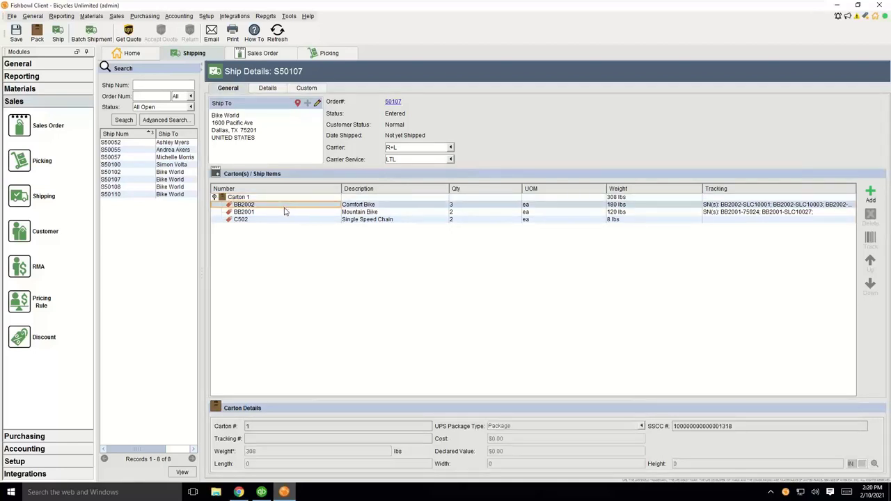
{"action": "left_click", "coordinate": [285, 213]}
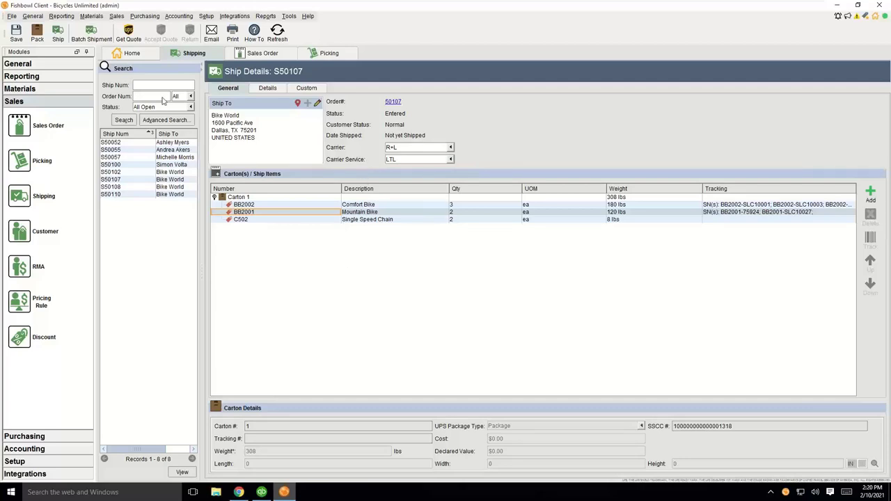
{"action": "left_click", "coordinate": [38, 34]}
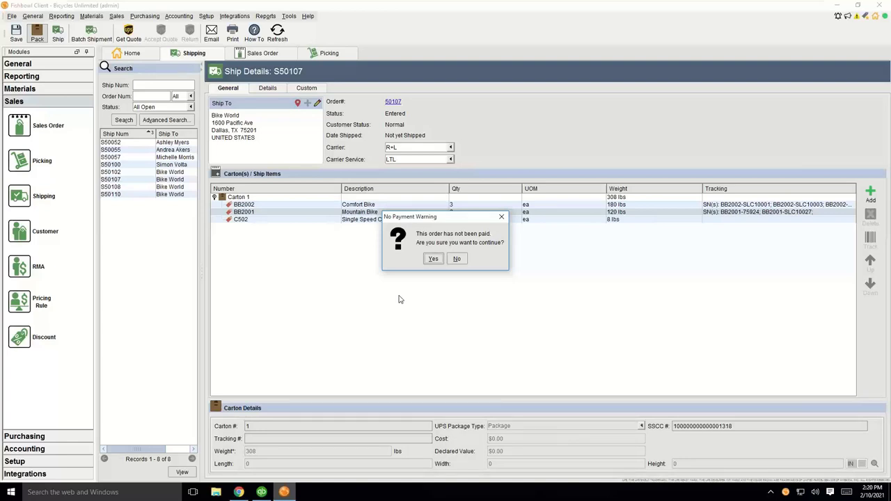
{"action": "left_click", "coordinate": [431, 259]}
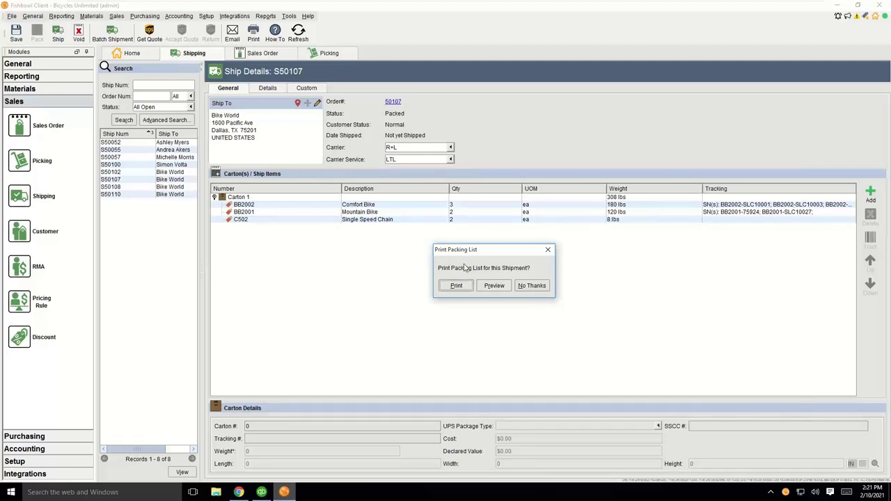
Step: Preview the packing list for the packed shipment, examine its carton and item details, and close the preview
{"action": "left_click", "coordinate": [495, 286]}
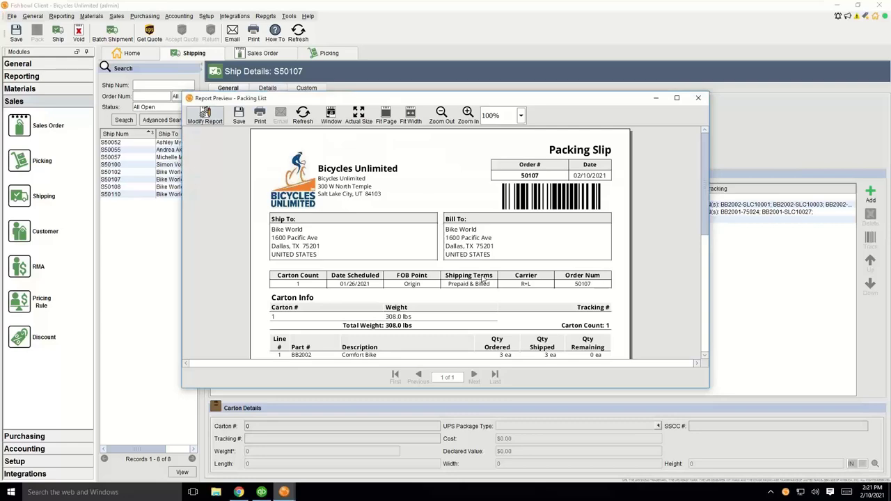
{"action": "scroll", "coordinate": [483, 278], "scroll_direction": "down", "scroll_amount": 2}
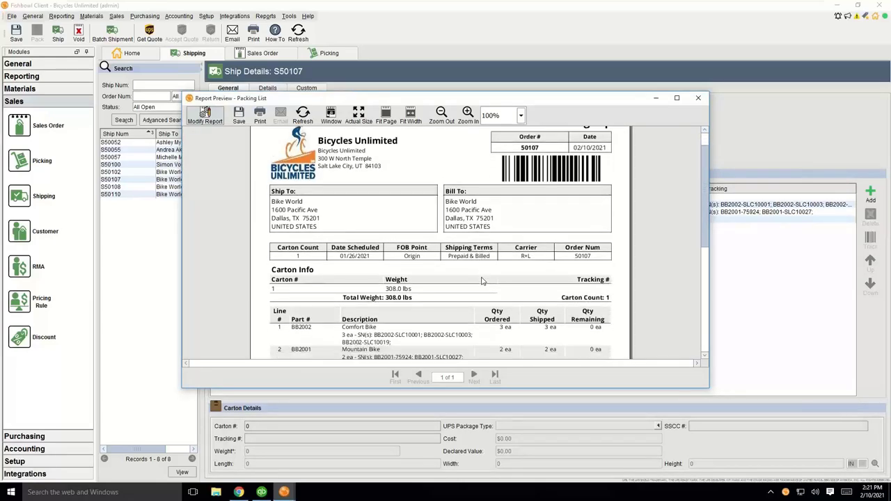
{"action": "scroll", "coordinate": [483, 280], "scroll_direction": "down", "scroll_amount": 2}
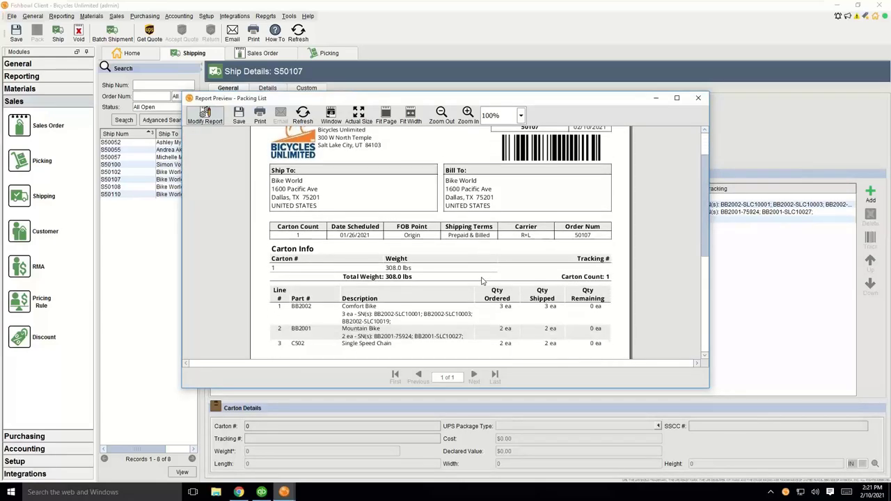
{"action": "scroll", "coordinate": [482, 280], "scroll_direction": "up", "scroll_amount": 2}
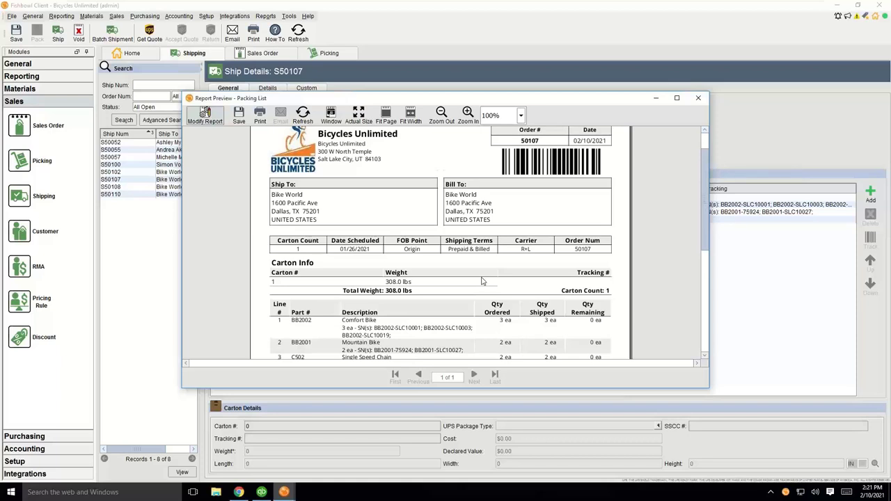
{"action": "scroll", "coordinate": [482, 281], "scroll_direction": "up", "scroll_amount": 2}
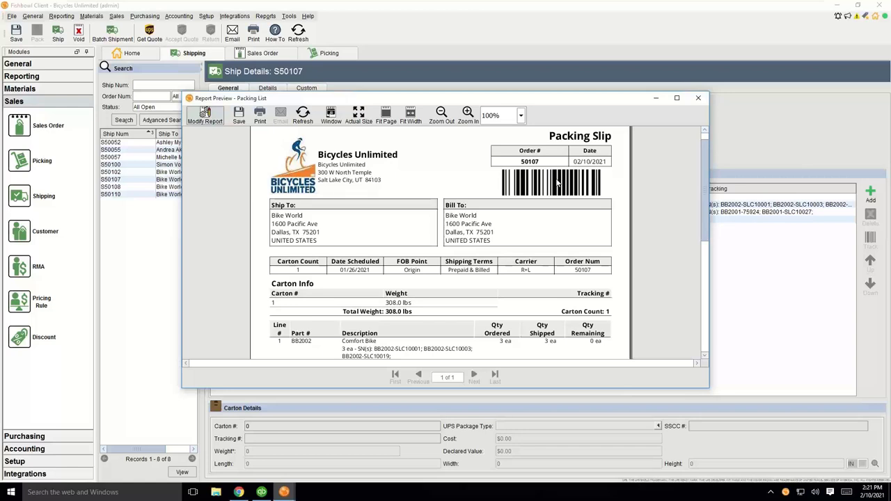
{"action": "left_click", "coordinate": [696, 99]}
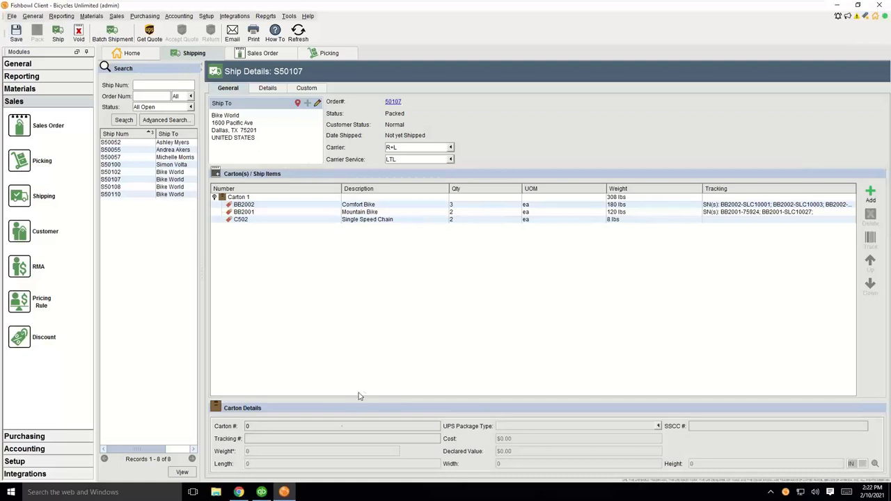
Step: Switch to StarShip in the browser and examine which fields can filter the Fishbowl shipments
{"action": "left_click", "coordinate": [239, 492]}
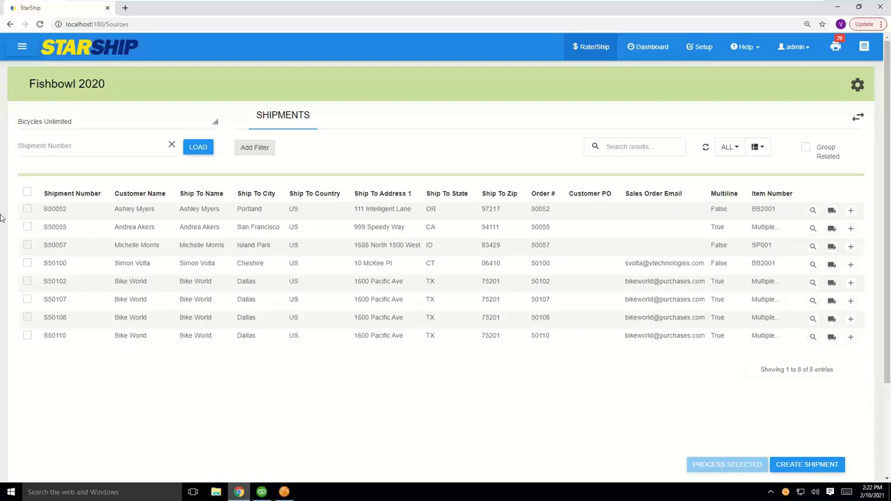
{"action": "left_click", "coordinate": [256, 152]}
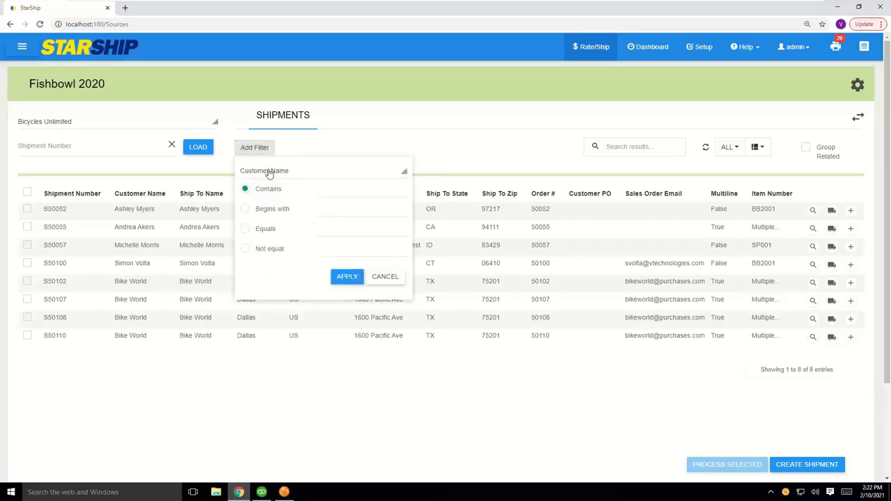
{"action": "left_click", "coordinate": [269, 174]}
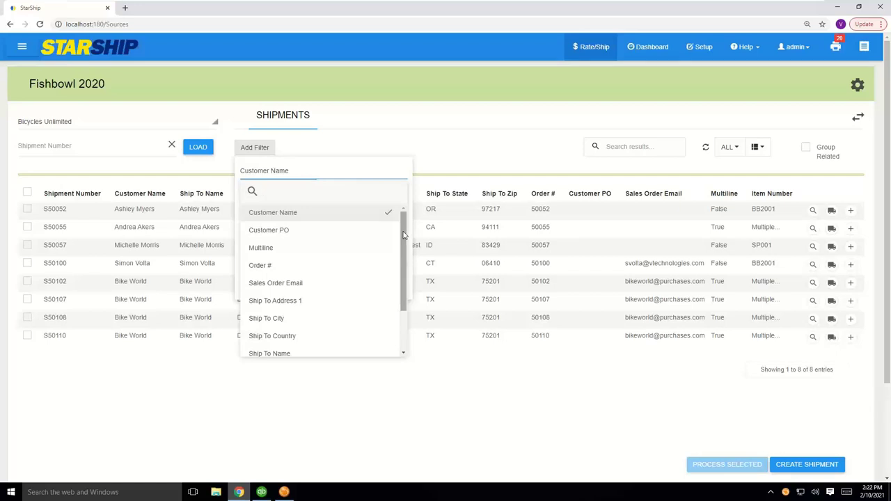
{"action": "left_click", "coordinate": [424, 166]}
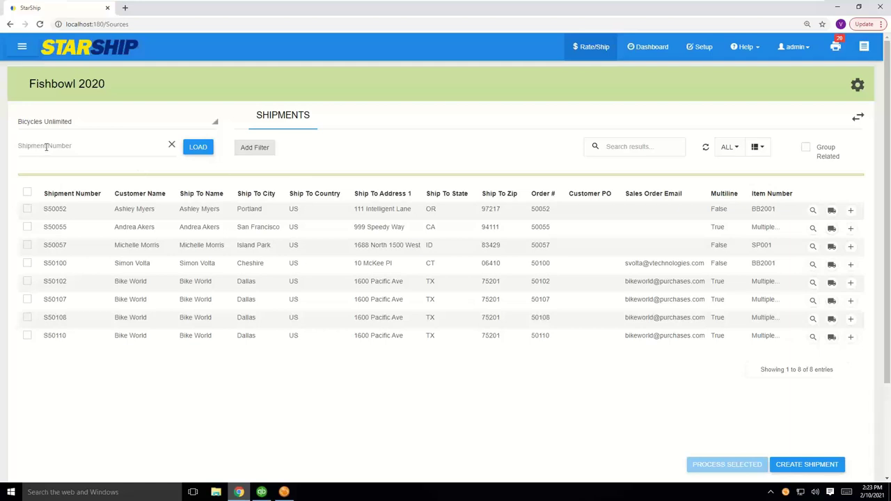
Step: Try to create a StarShip shipment from the packed Bike World shipment in the list
{"action": "left_click", "coordinate": [47, 147]}
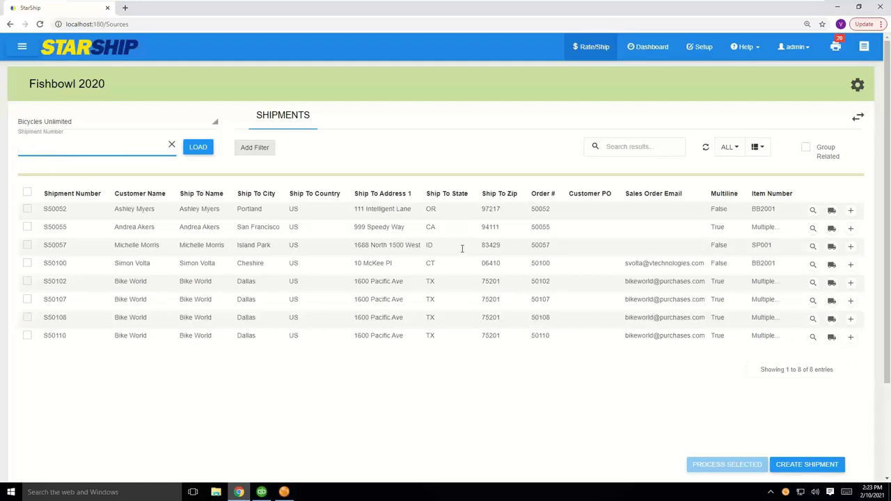
{"action": "left_click", "coordinate": [832, 303]}
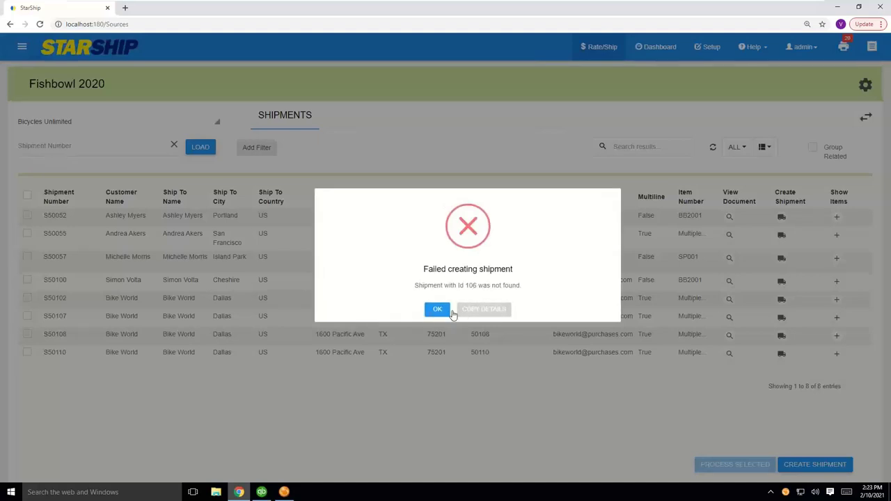
{"action": "left_click", "coordinate": [436, 309]}
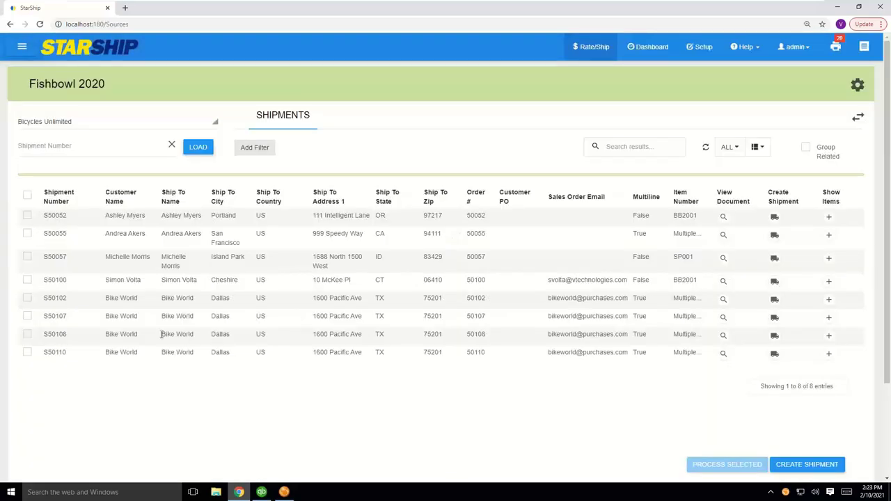
Step: Create a StarShip freight shipment from the last Bike World shipment in the Fishbowl list
{"action": "left_click", "coordinate": [774, 318]}
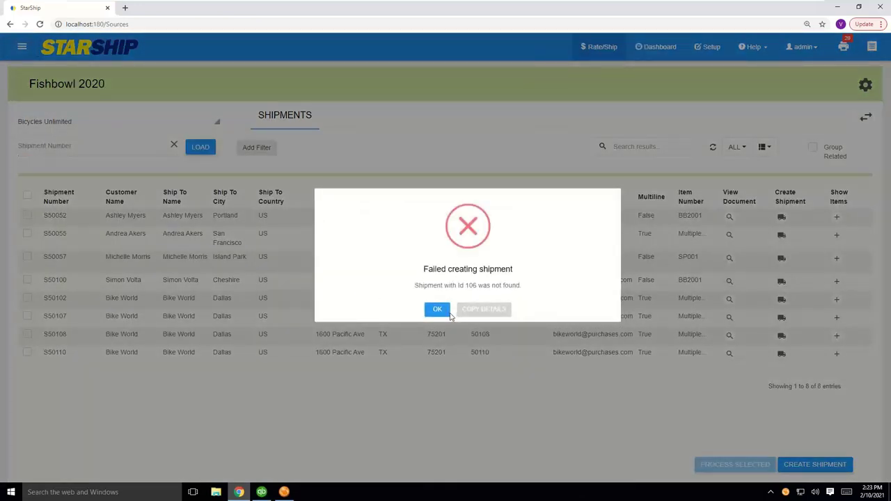
{"action": "left_click", "coordinate": [437, 311]}
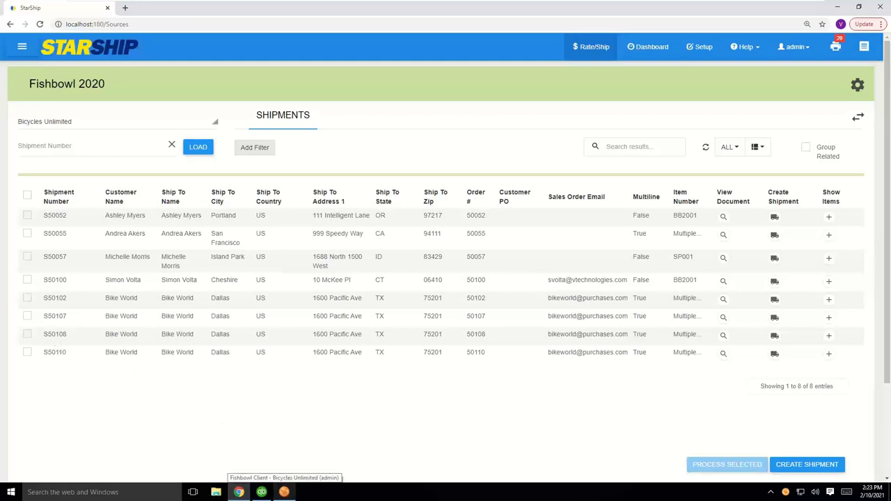
{"action": "left_click", "coordinate": [774, 355]}
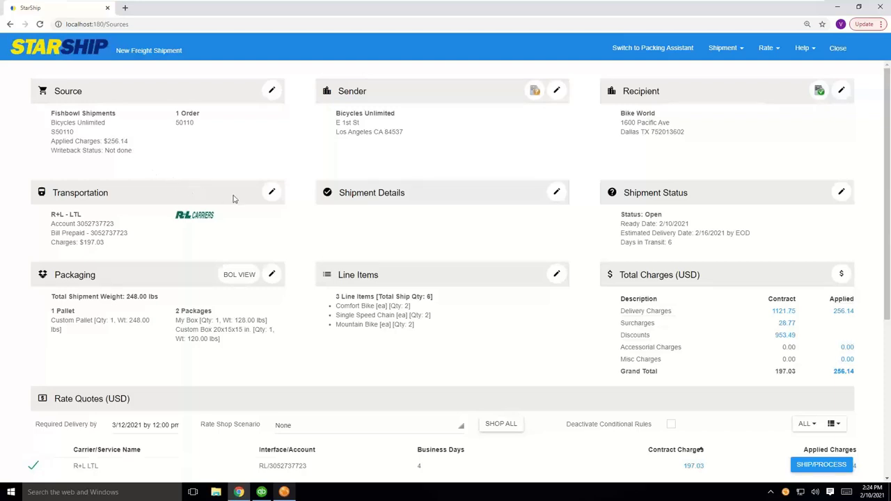
Step: Try Third Party billing in the transportation details, check the available billing addresses, and restore Prepaid billing
{"action": "left_click", "coordinate": [272, 194]}
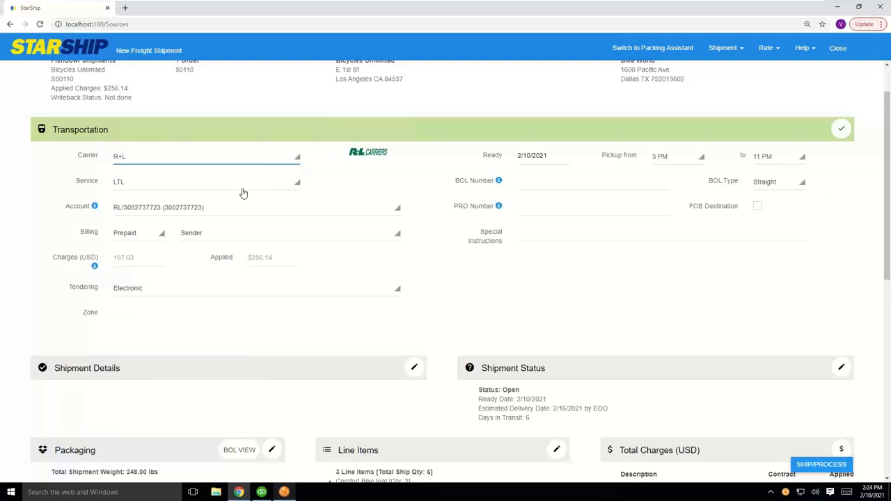
{"action": "left_click", "coordinate": [158, 239]}
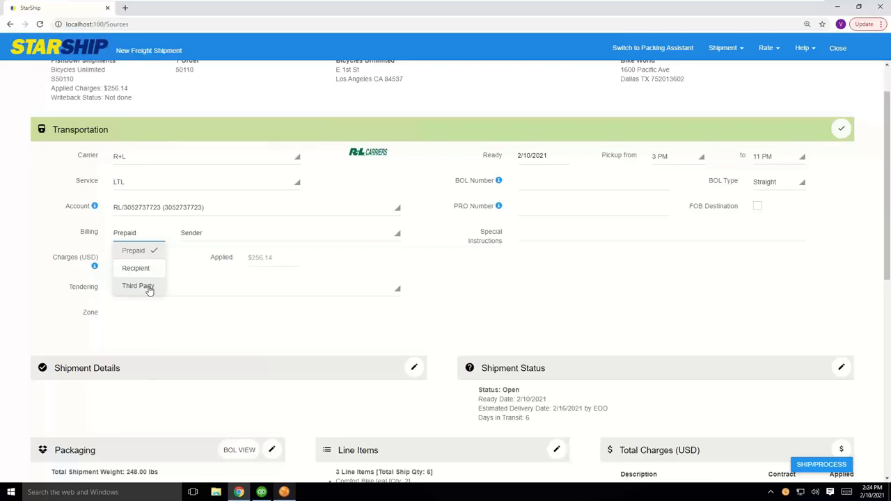
{"action": "left_click", "coordinate": [147, 286]}
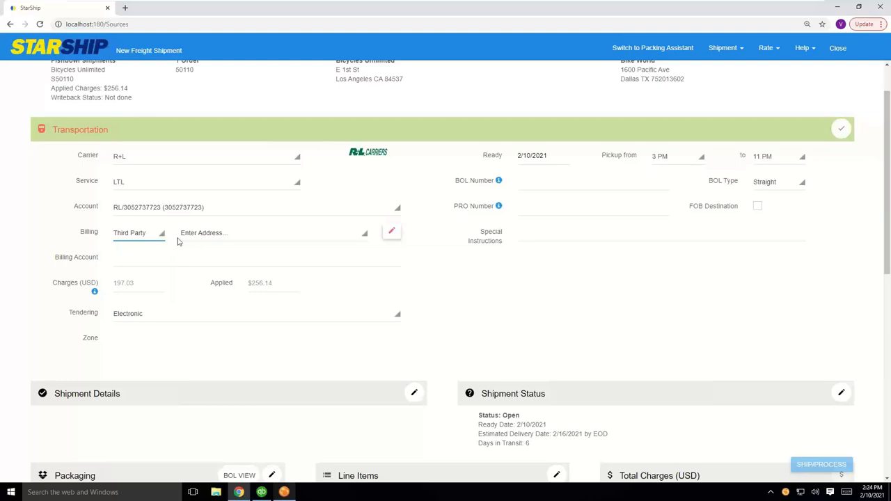
{"action": "left_click", "coordinate": [200, 234]}
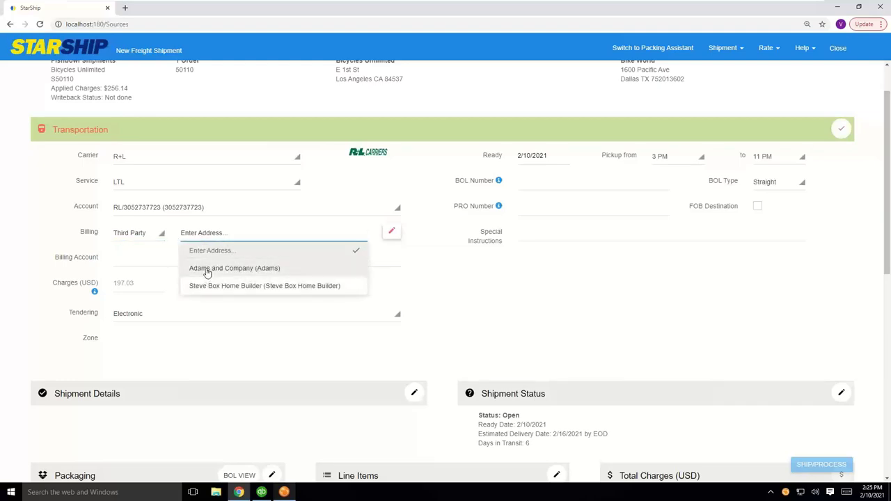
{"action": "left_click", "coordinate": [159, 237]}
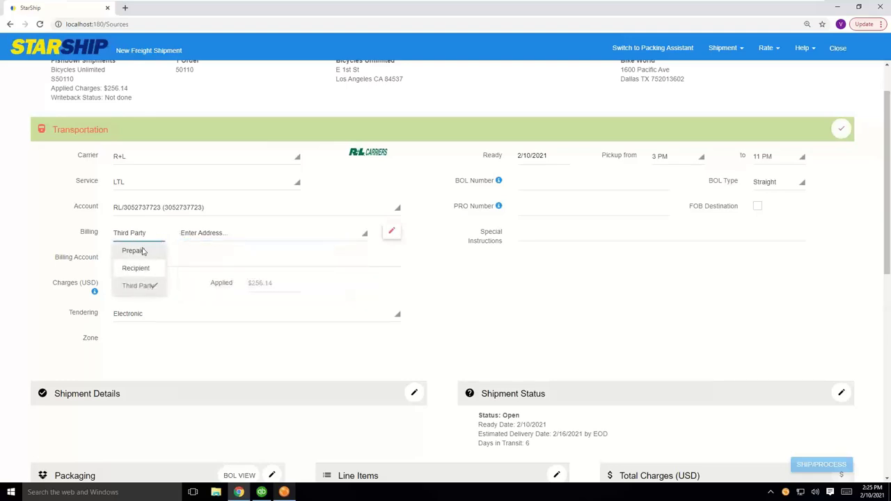
{"action": "left_click", "coordinate": [143, 251]}
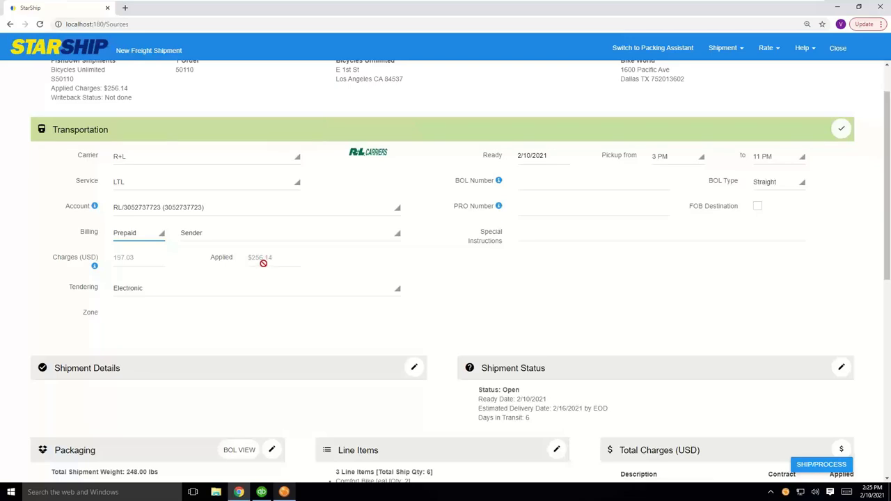
Step: Review the tendering, ready date and pickup start time options, and close the transportation details
{"action": "mouse_move", "coordinate": [863, 2]}
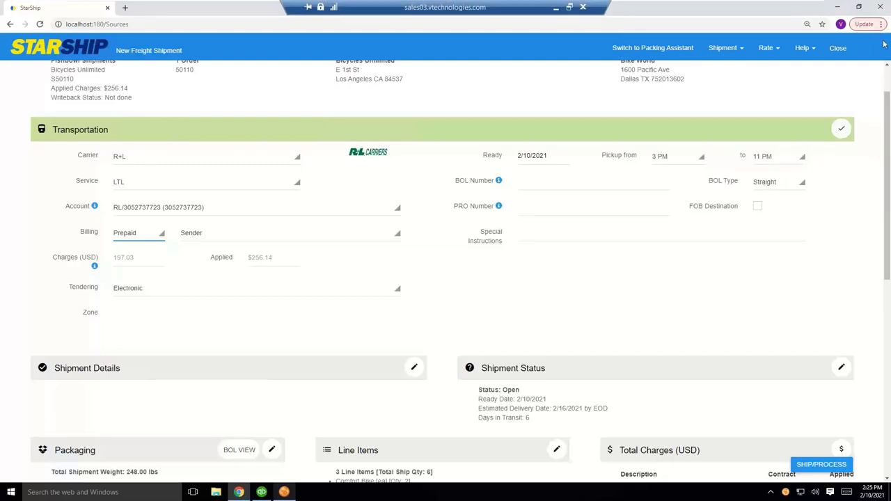
{"action": "left_click", "coordinate": [218, 293]}
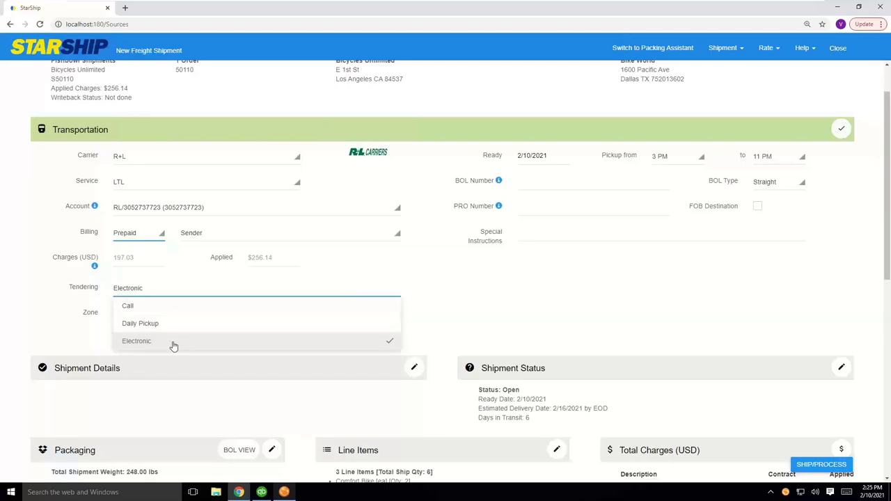
{"action": "left_click", "coordinate": [427, 300]}
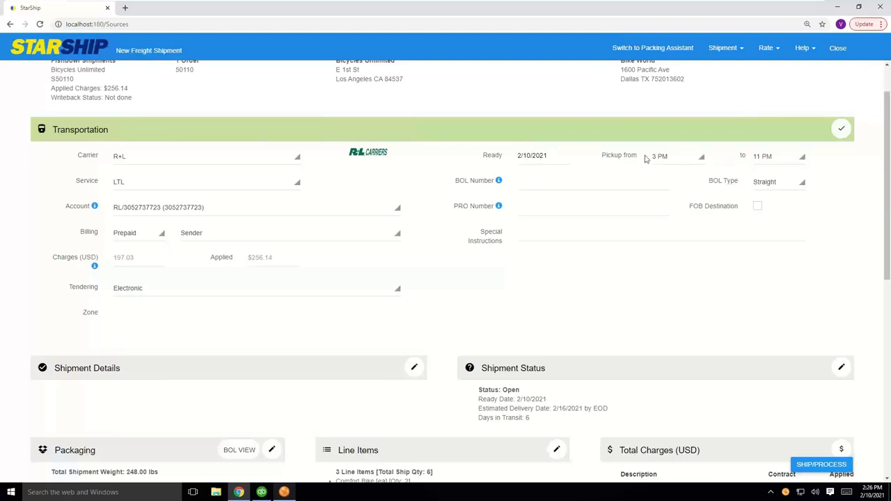
{"action": "left_click", "coordinate": [547, 158]}
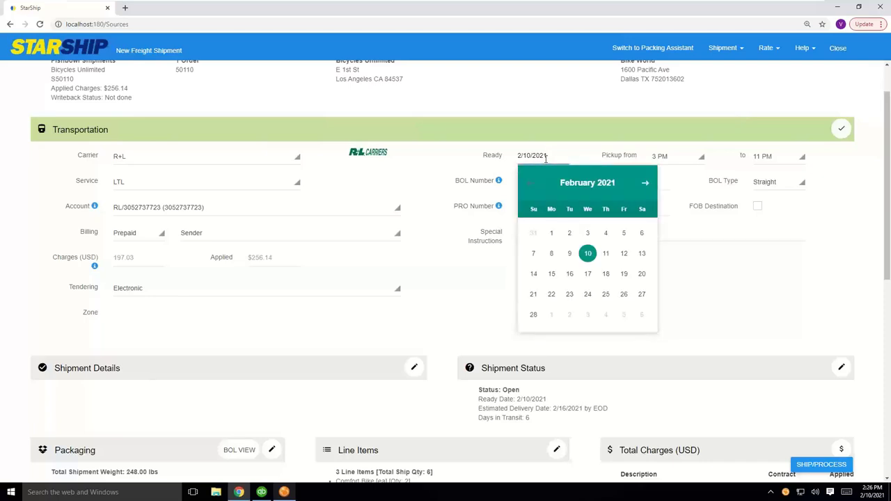
{"action": "left_click", "coordinate": [672, 160]}
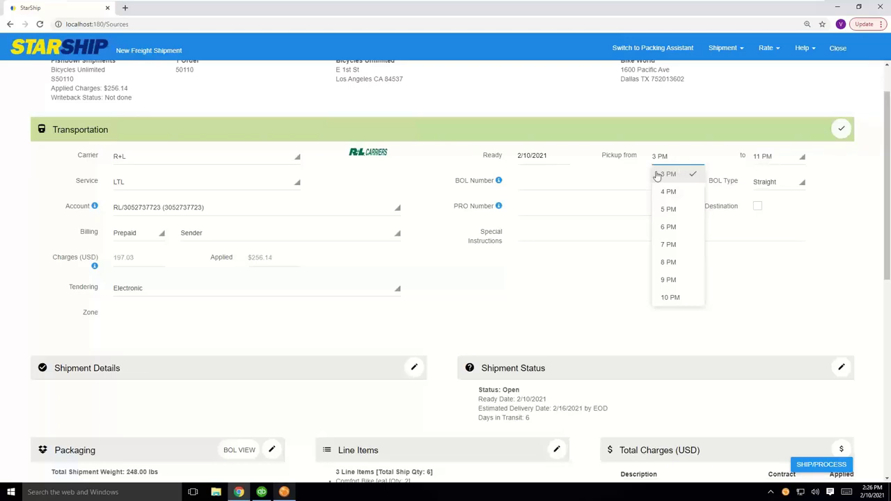
{"action": "left_click", "coordinate": [577, 182]}
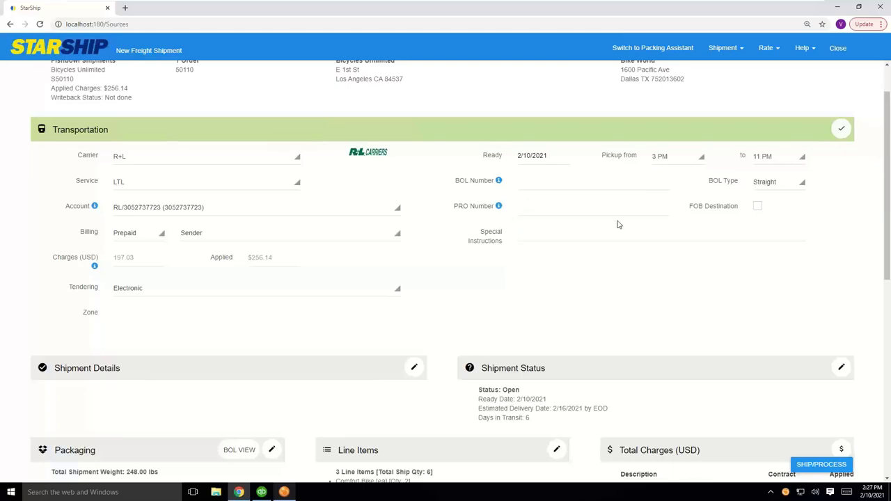
{"action": "left_click", "coordinate": [841, 128]}
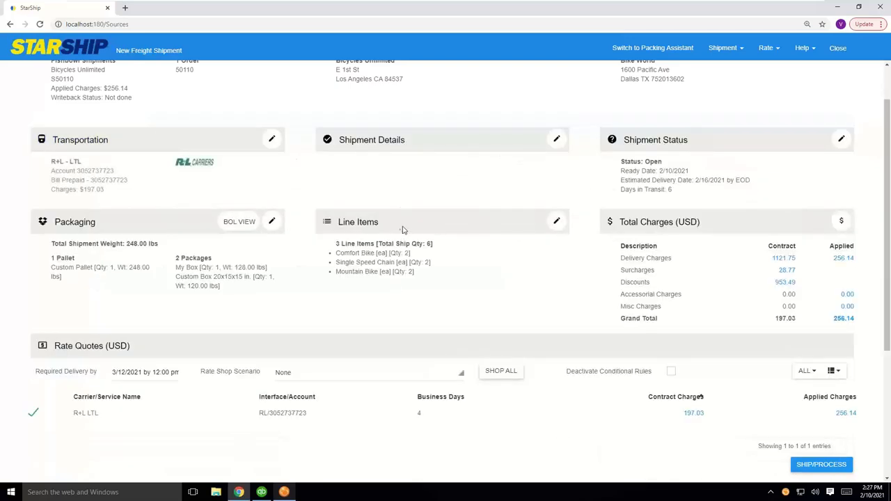
Step: Examine the accessorial services offered in the shipment details, such as Destination Liftgate, and close the section
{"action": "left_click", "coordinate": [557, 140]}
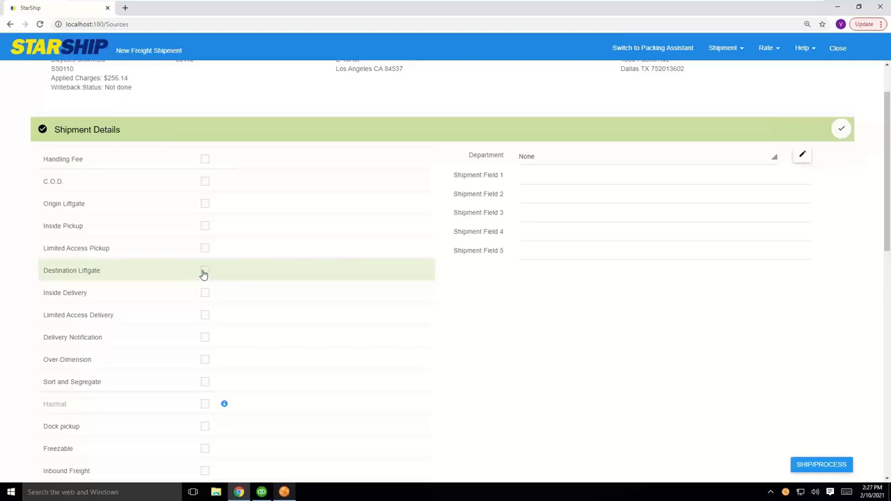
{"action": "left_click", "coordinate": [842, 133]}
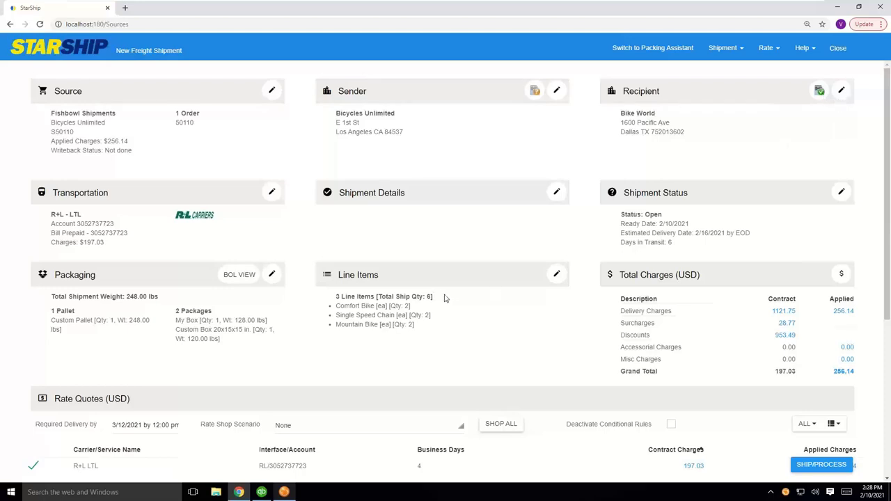
Step: Expand the custom pallet and its two packages to review their contents, check the box and pallet types offered, and close the packaging details
{"action": "left_click", "coordinate": [272, 275]}
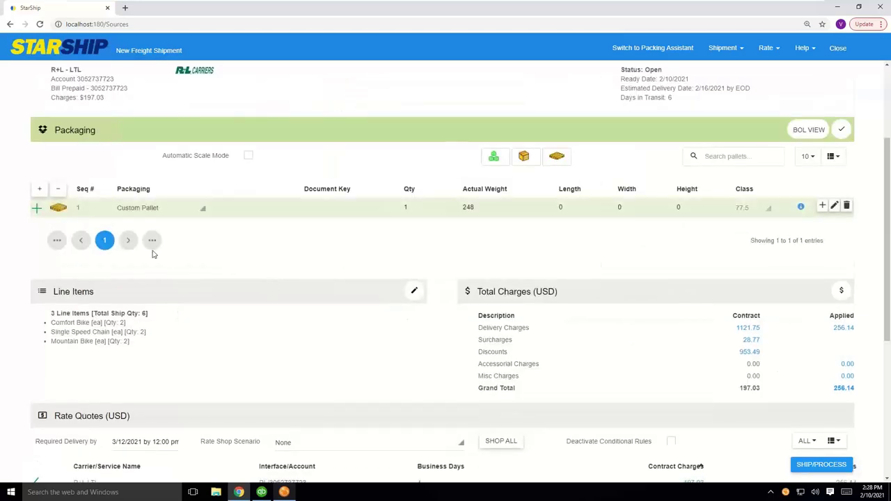
{"action": "left_click", "coordinate": [38, 207]}
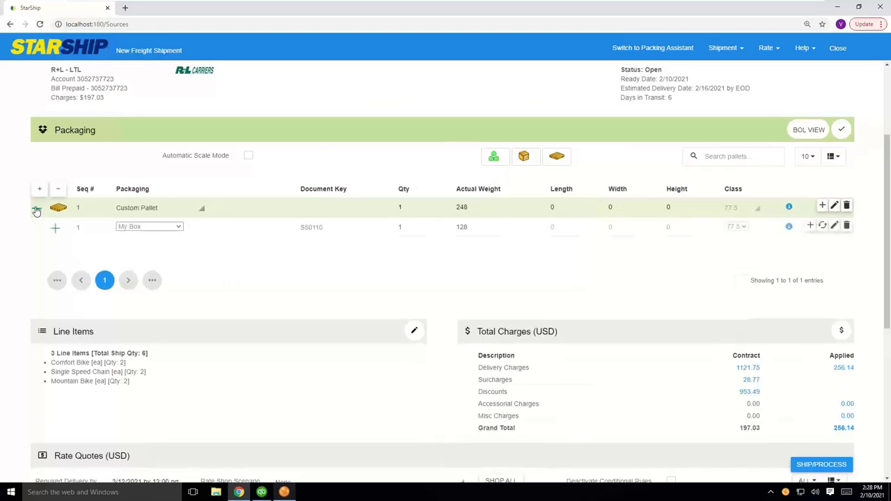
{"action": "left_click", "coordinate": [54, 228]}
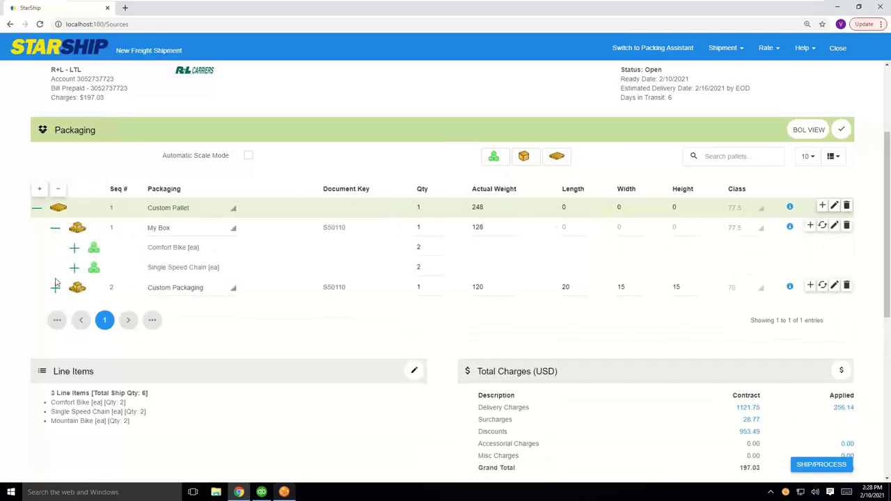
{"action": "left_click", "coordinate": [56, 288]}
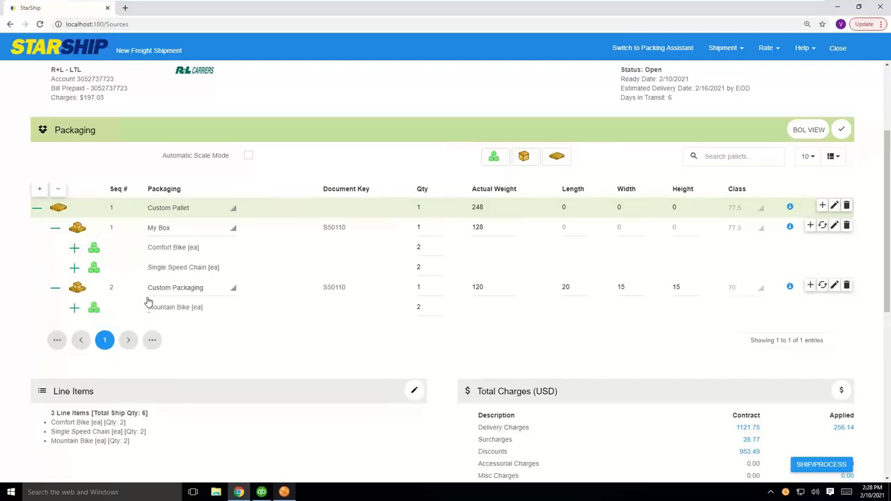
{"action": "left_click", "coordinate": [176, 231]}
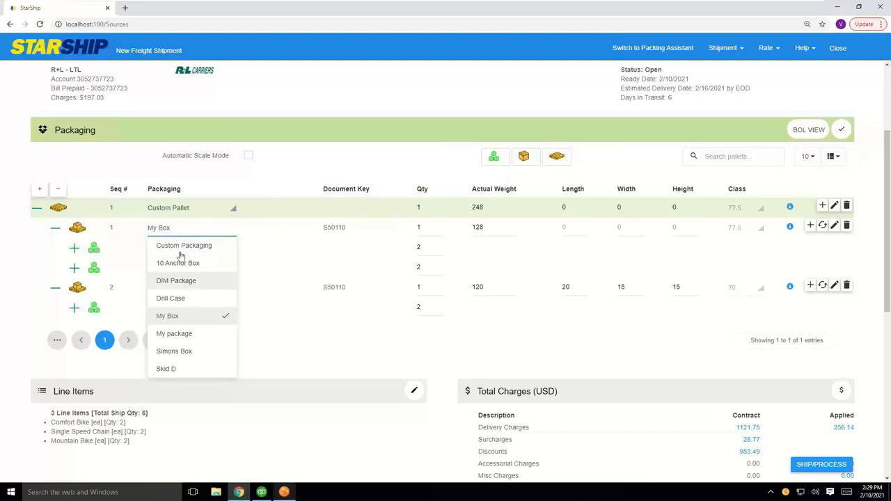
{"action": "left_click", "coordinate": [178, 210]}
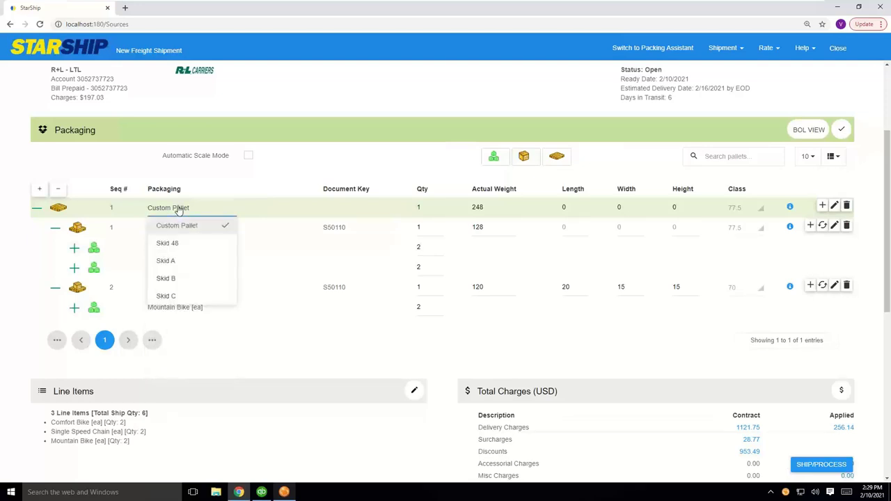
{"action": "left_click", "coordinate": [30, 249]}
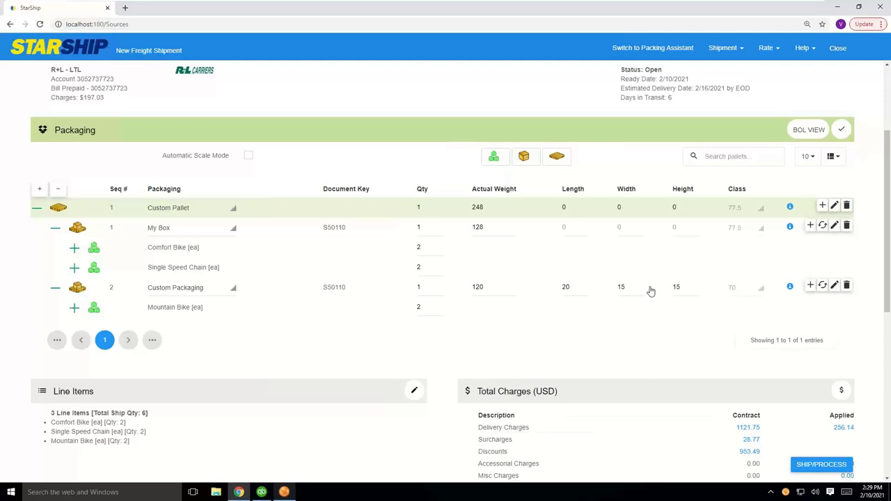
{"action": "left_click", "coordinate": [841, 132]}
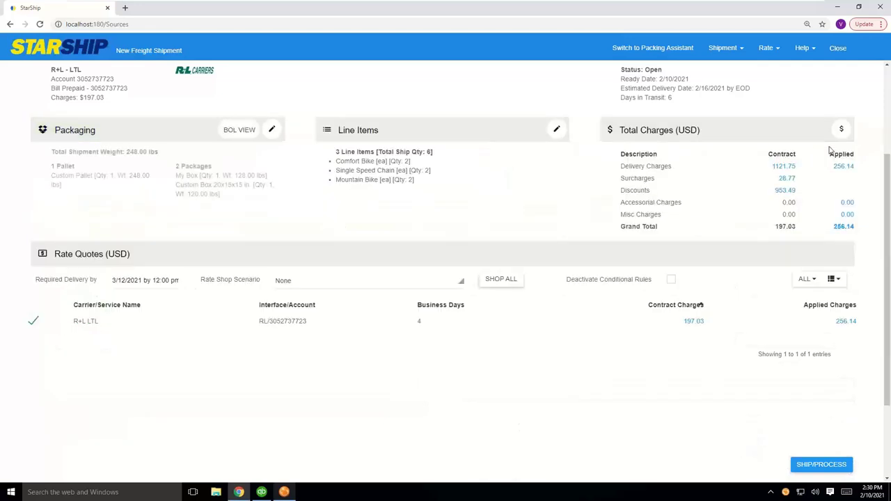
Step: Review the shipment's line items and examine the full item details of the Comfort Bike
{"action": "left_click", "coordinate": [555, 132]}
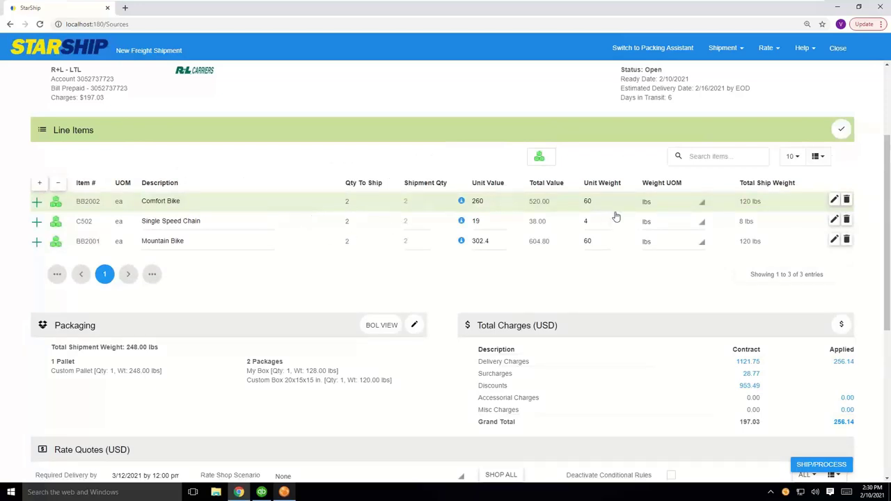
{"action": "left_click", "coordinate": [833, 200]}
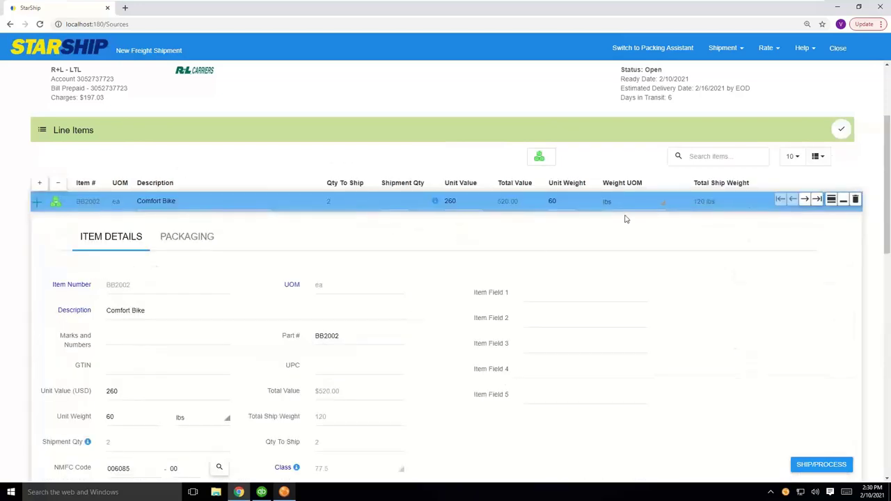
{"action": "scroll", "coordinate": [139, 340], "scroll_direction": "down", "scroll_amount": 2}
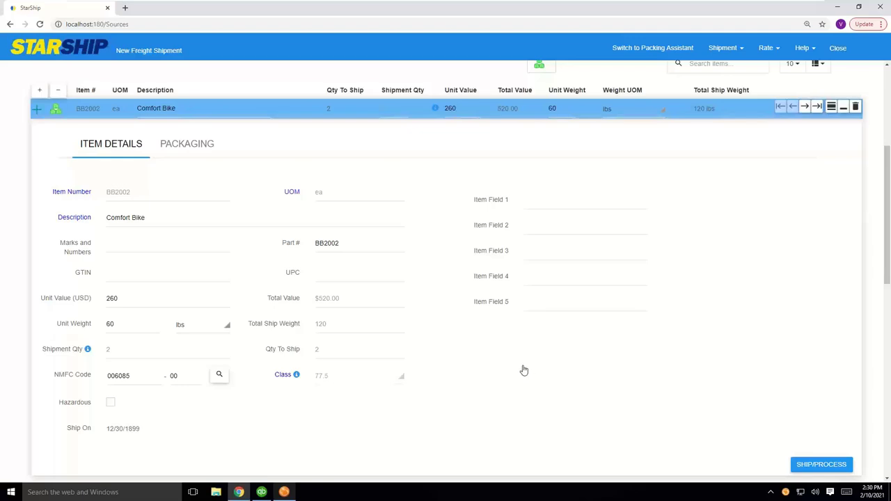
{"action": "left_click", "coordinate": [843, 108]}
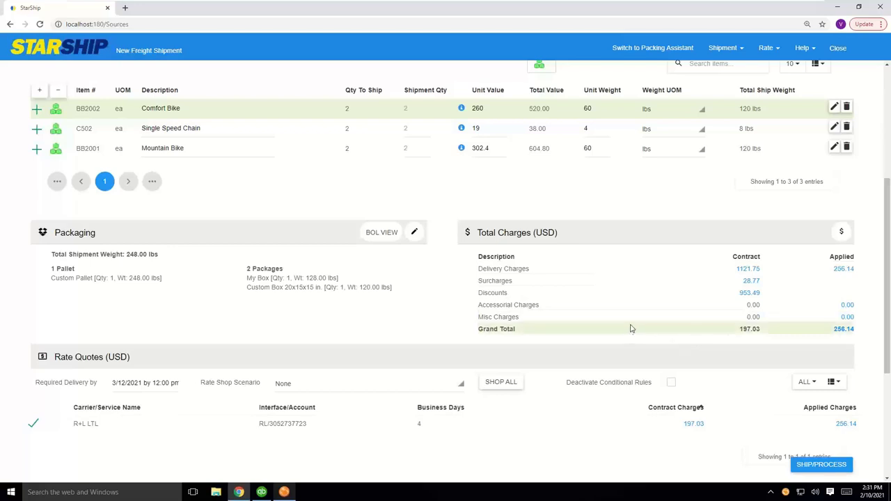
Step: Rate shop all carriers with no rate shop scenario, compare the quotes, and process the shipment with R+L LTL
{"action": "scroll", "coordinate": [614, 328], "scroll_direction": "down", "scroll_amount": 1}
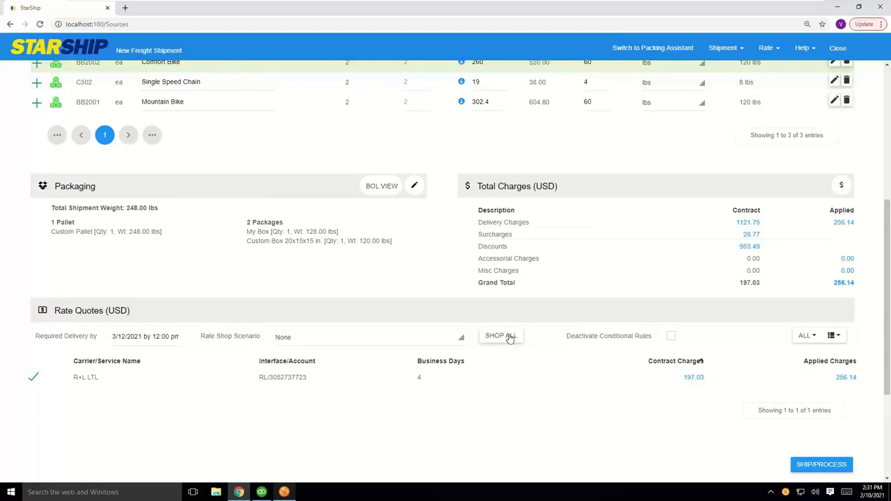
{"action": "left_click", "coordinate": [445, 339]}
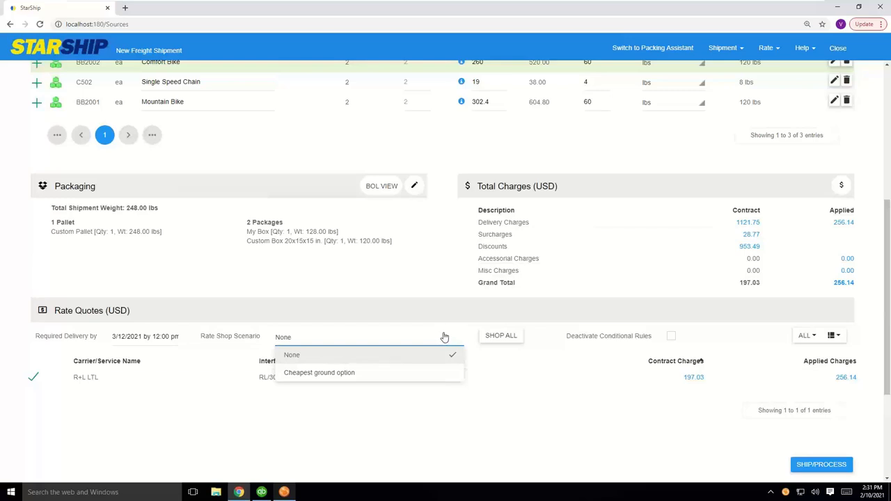
{"action": "left_click", "coordinate": [503, 337]}
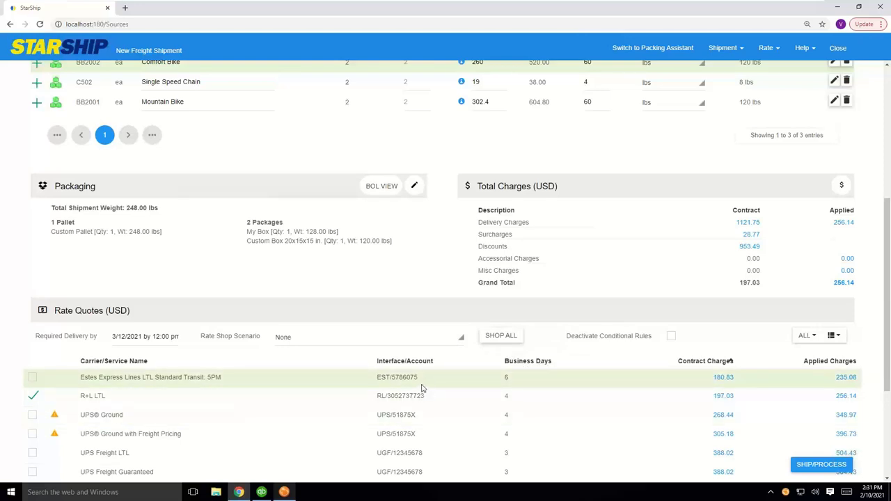
{"action": "scroll", "coordinate": [421, 388], "scroll_direction": "down", "scroll_amount": 3}
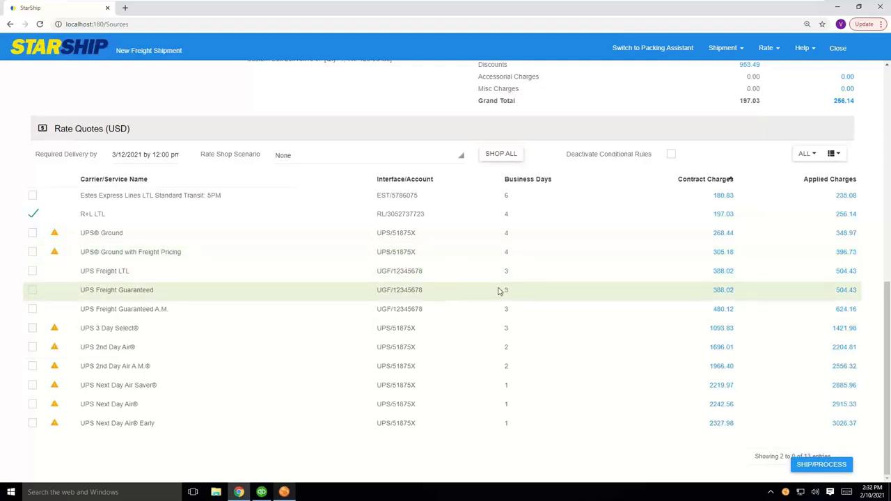
{"action": "left_click", "coordinate": [817, 466]}
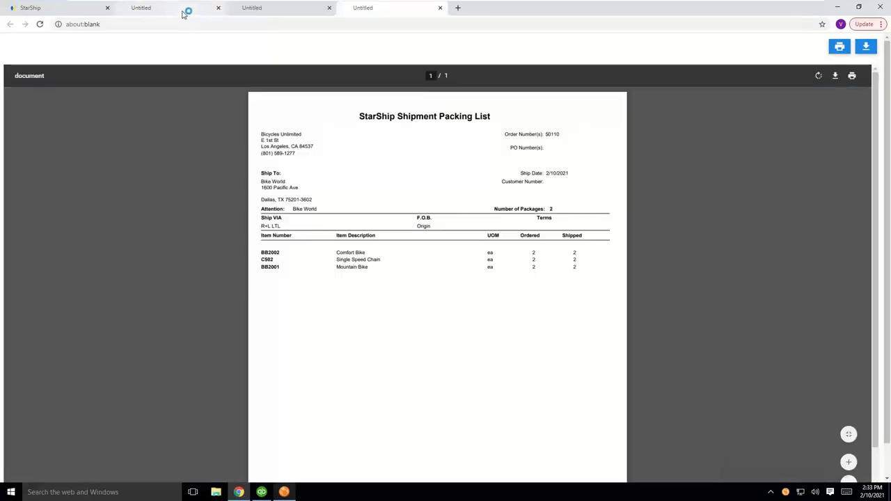
Step: Review the shipment's R+L straight bill of lading, the uniform straight bill of lading and the StarShip packing list
{"action": "left_click", "coordinate": [183, 14]}
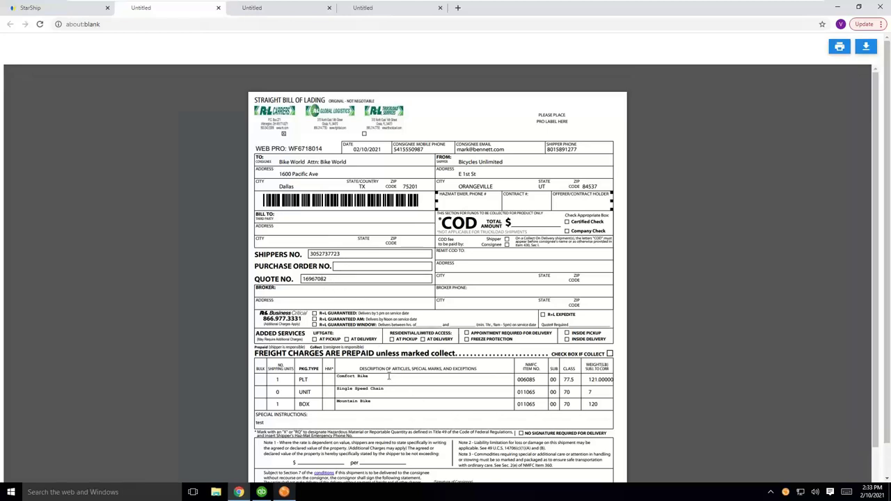
{"action": "scroll", "coordinate": [378, 380], "scroll_direction": "down", "scroll_amount": 2}
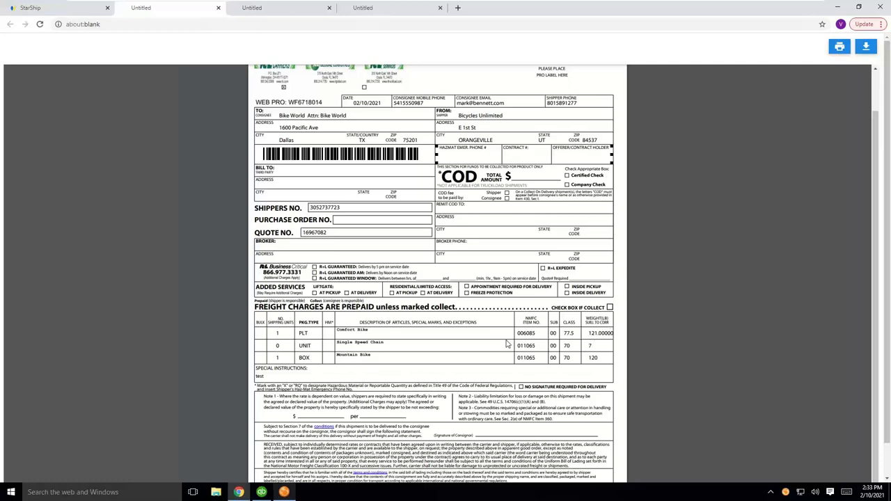
{"action": "scroll", "coordinate": [508, 341], "scroll_direction": "down", "scroll_amount": 1}
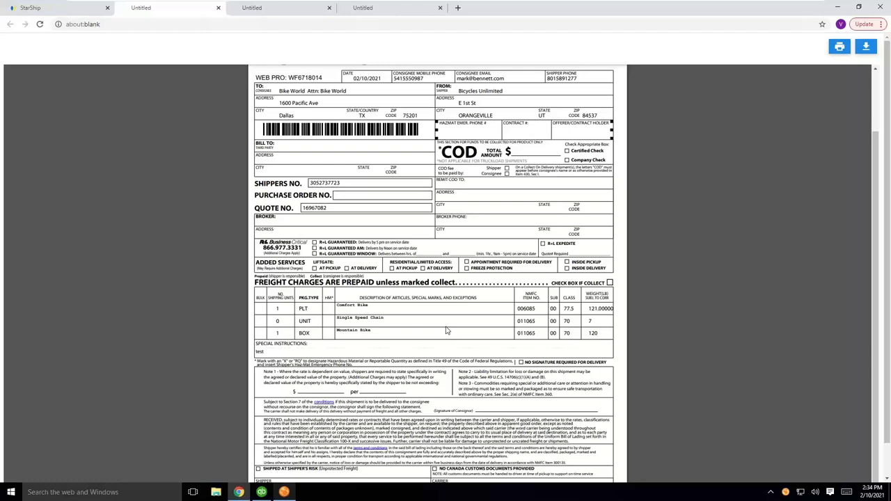
{"action": "left_click", "coordinate": [264, 9]}
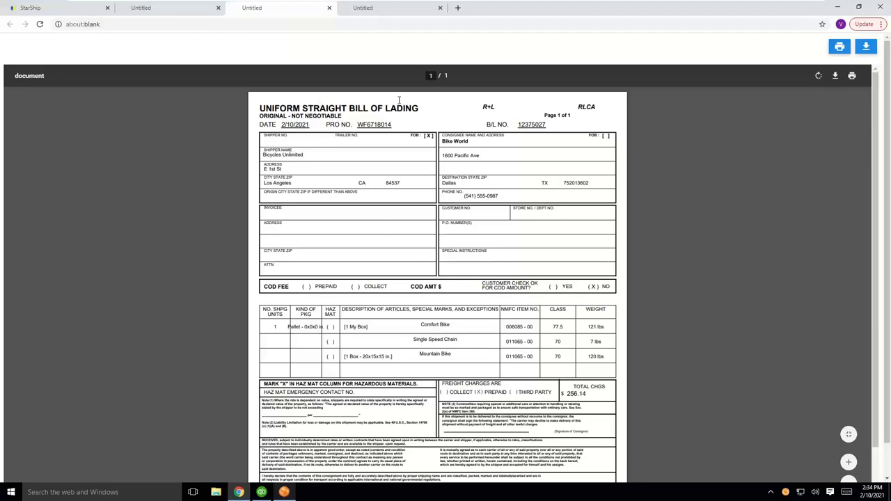
{"action": "left_click", "coordinate": [363, 13]}
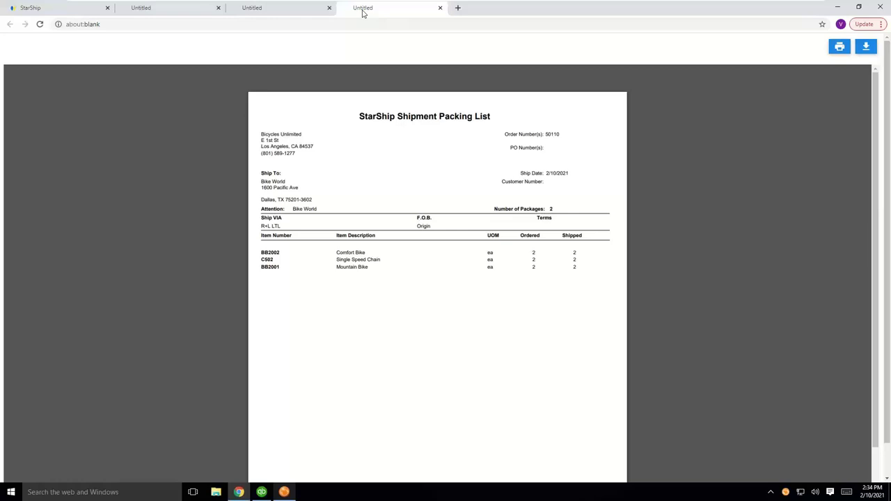
{"action": "mouse_move", "coordinate": [386, 137]}
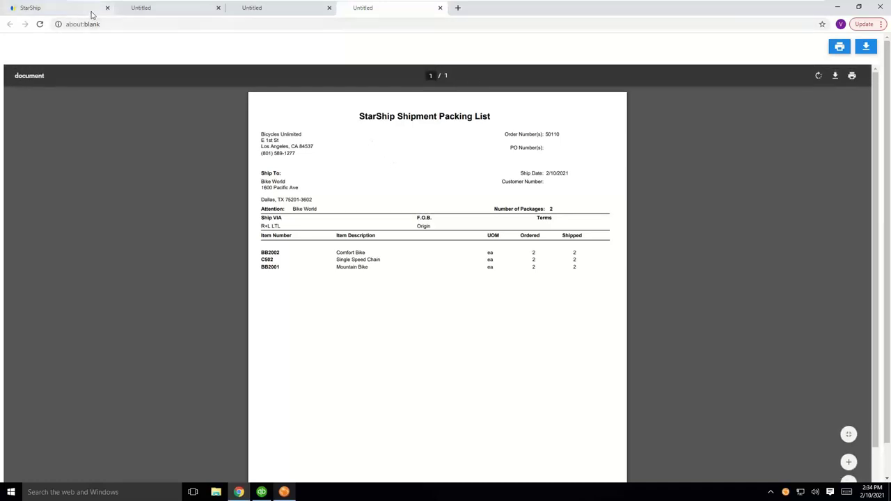
Step: Switch to Fishbowl, open the processed Bike World shipment, and examine the details written back to Carton 1 and Carton 2
{"action": "left_click", "coordinate": [283, 491]}
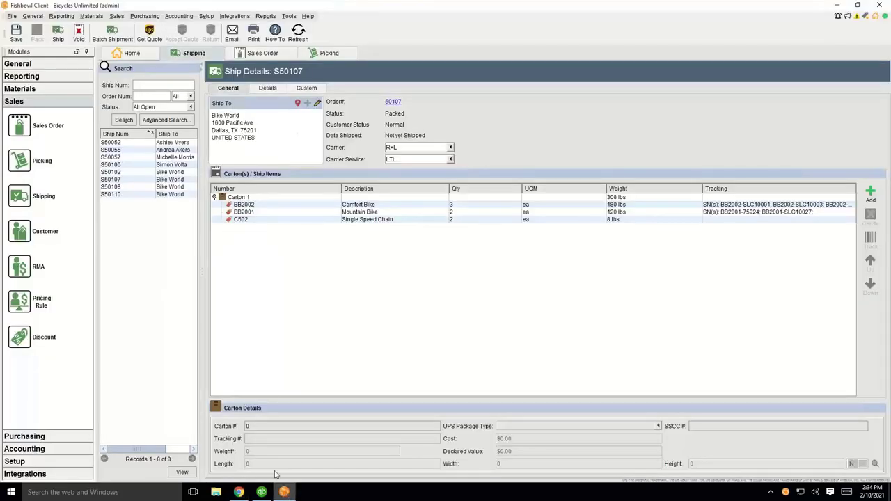
{"action": "left_click", "coordinate": [109, 194]}
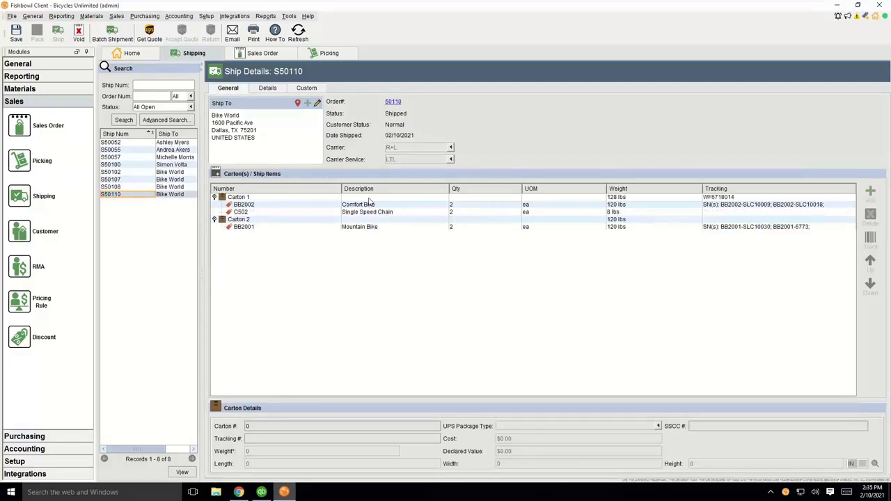
{"action": "left_click", "coordinate": [237, 197]}
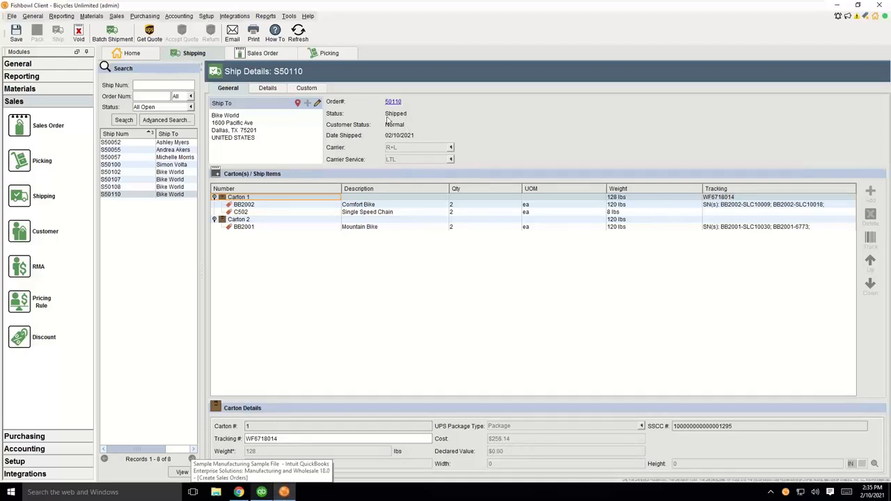
{"action": "left_click", "coordinate": [252, 220]}
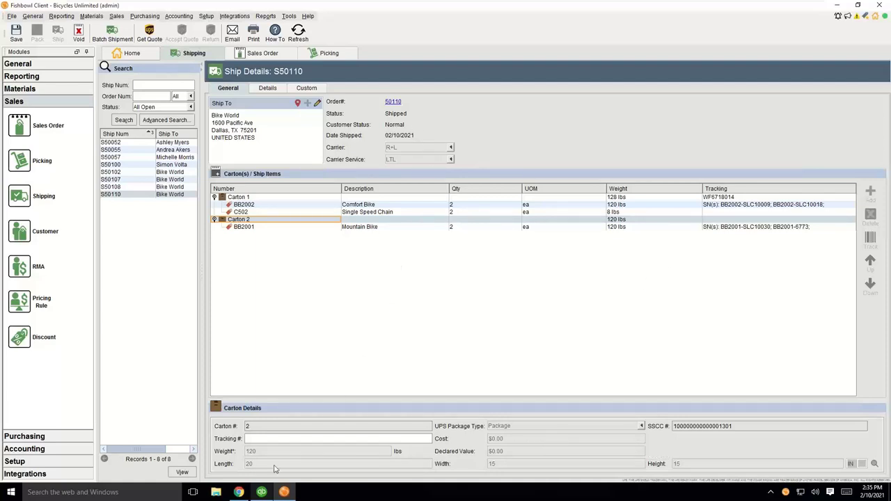
Step: Return to StarShip in the browser, open the dashboard's Overview view, and look over its widgets and the charts that can be added
{"action": "left_click", "coordinate": [239, 492]}
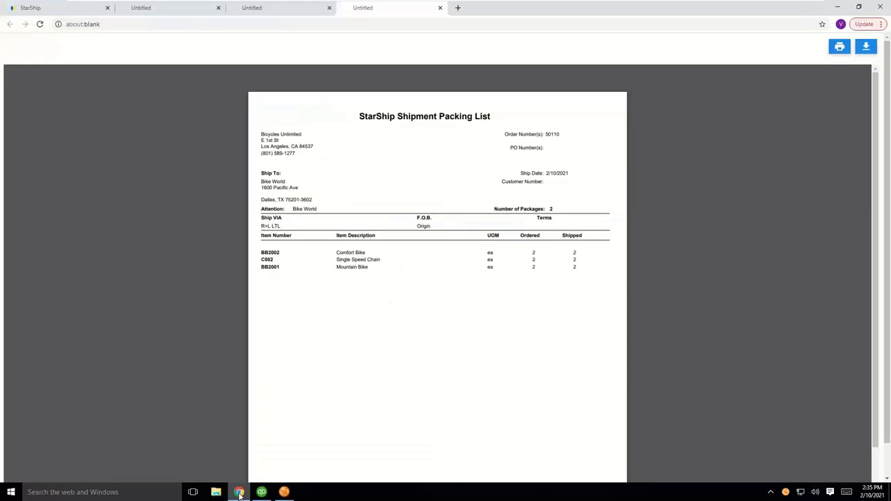
{"action": "left_click", "coordinate": [56, 10]}
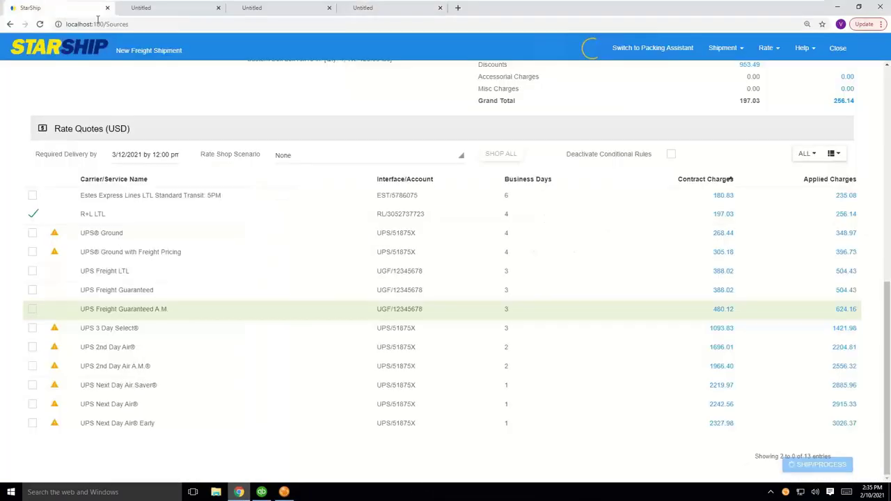
{"action": "left_click", "coordinate": [652, 50]}
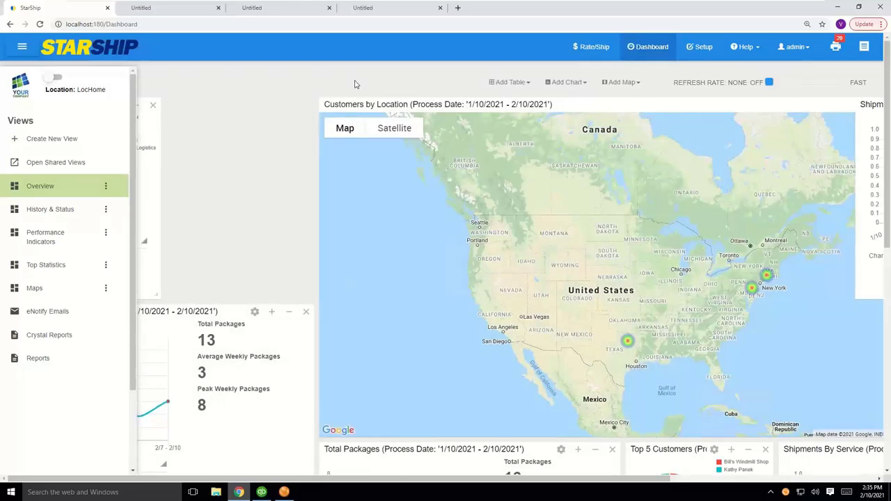
{"action": "left_click", "coordinate": [312, 98]}
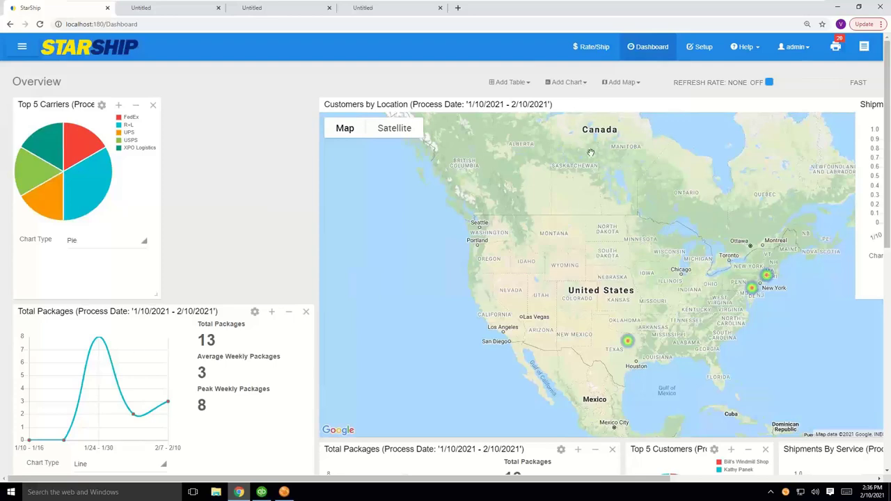
{"action": "left_click", "coordinate": [583, 83]}
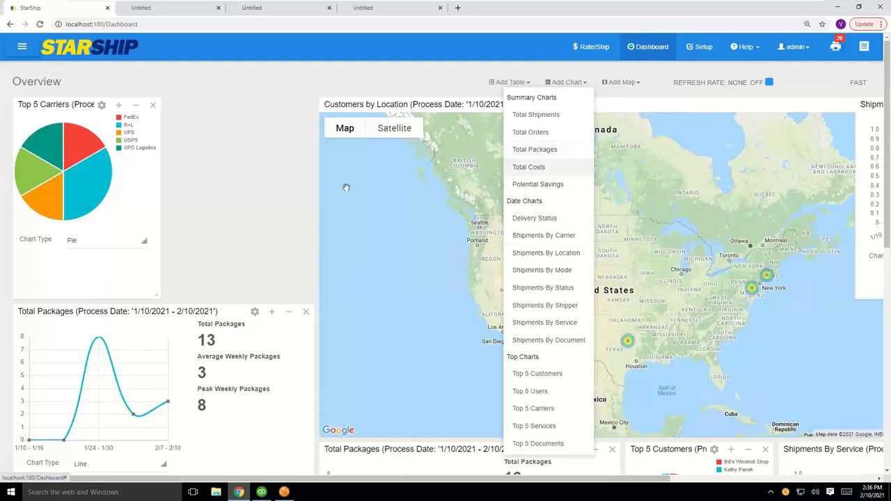
Step: List the pending eNotify emails and open the ship notification for the processed Bike World order
{"action": "left_click", "coordinate": [21, 47]}
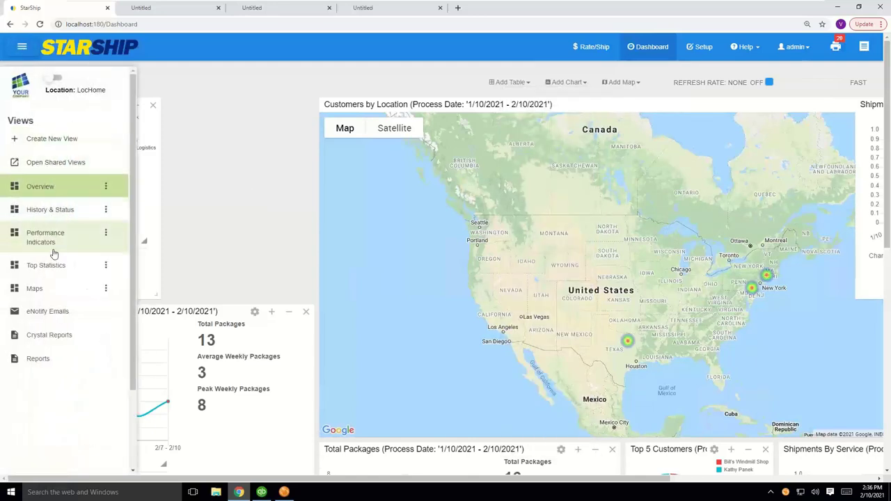
{"action": "left_click", "coordinate": [60, 312]}
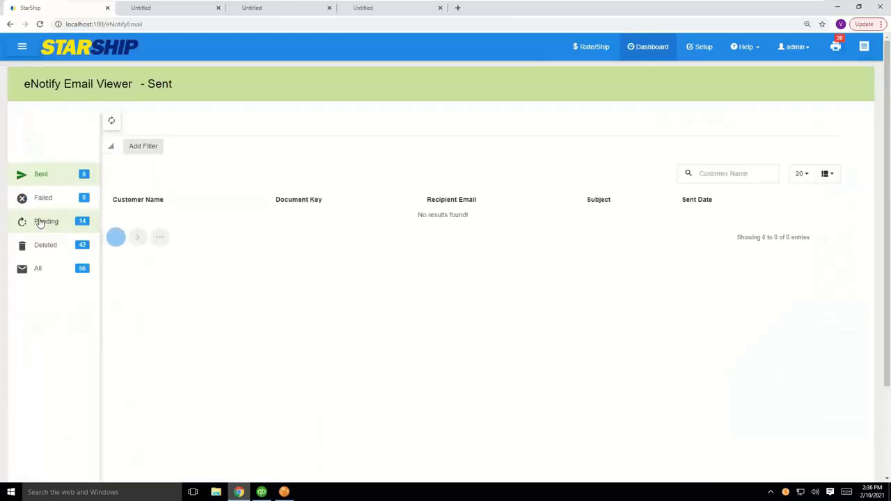
{"action": "left_click", "coordinate": [44, 221]}
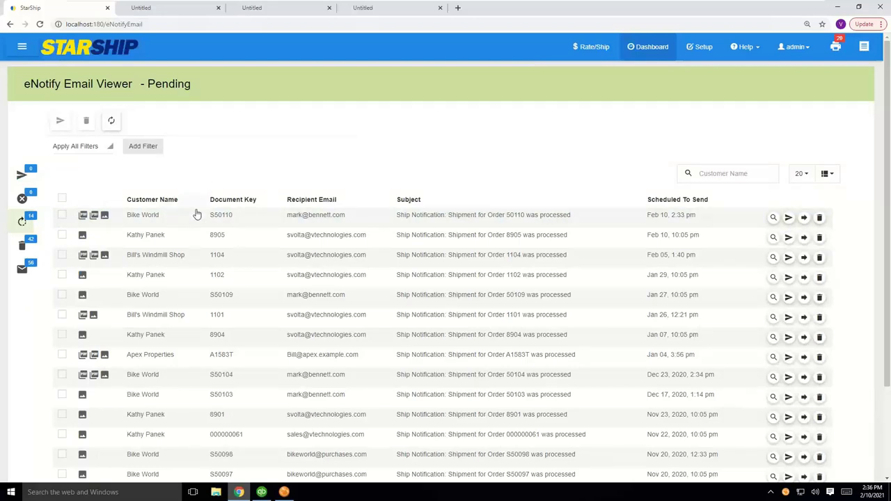
{"action": "left_click", "coordinate": [144, 217]}
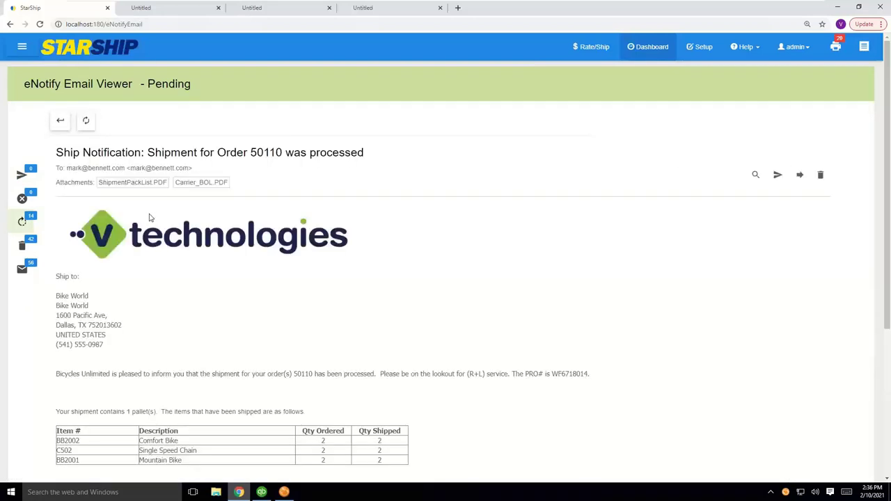